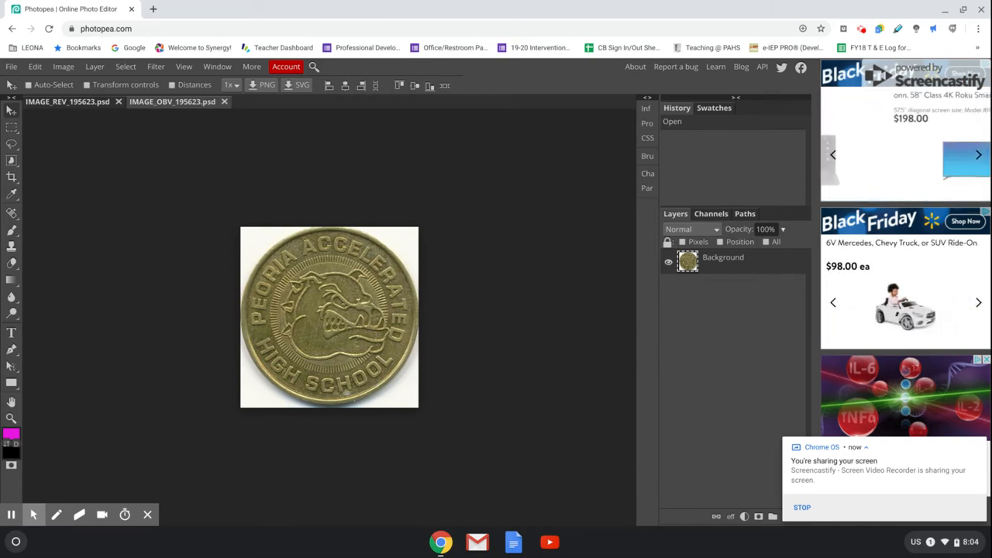
pyautogui.click(98, 106)
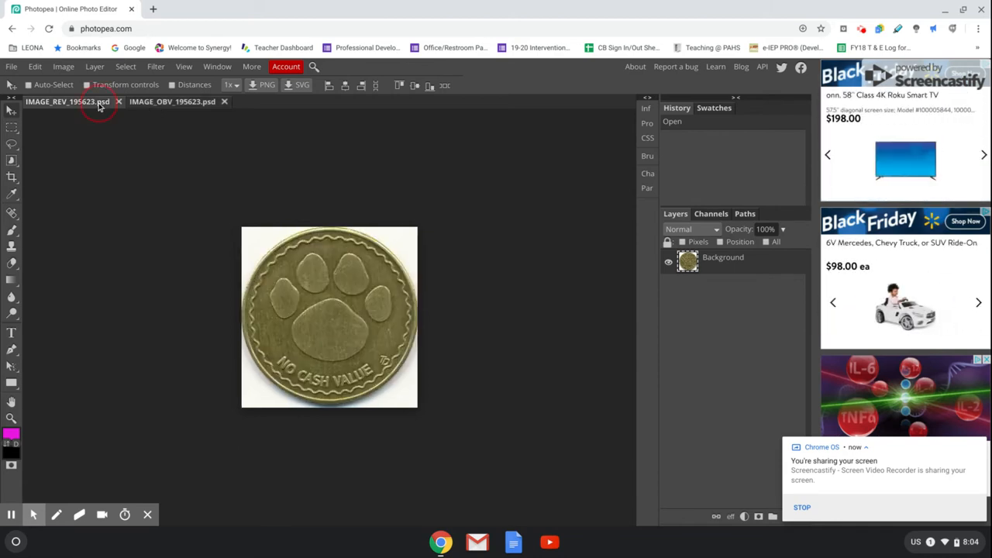
pyautogui.click(147, 106)
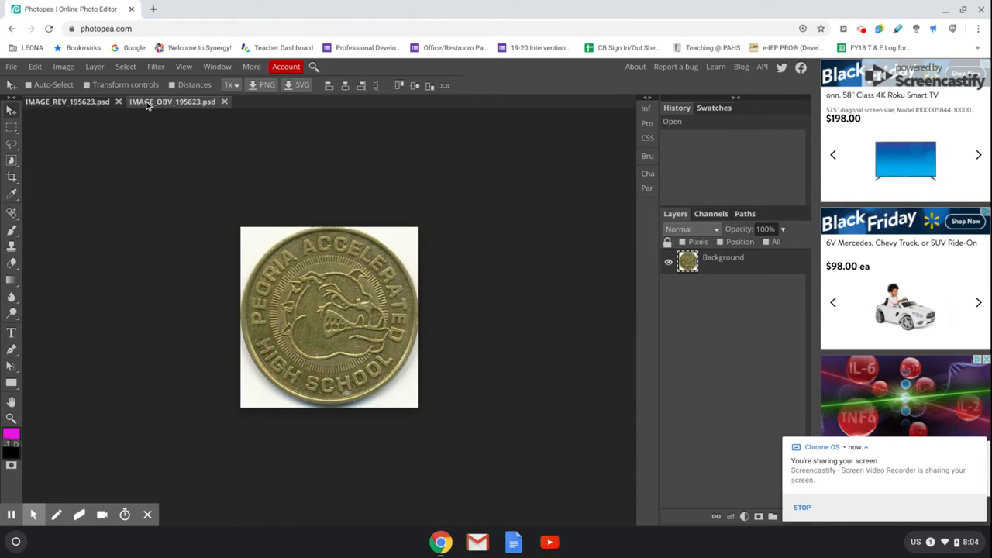
pyautogui.click(66, 107)
pyautogui.click(147, 104)
# Create a new project 400 px wide and 200 px high with a transparent background
pyautogui.click(12, 69)
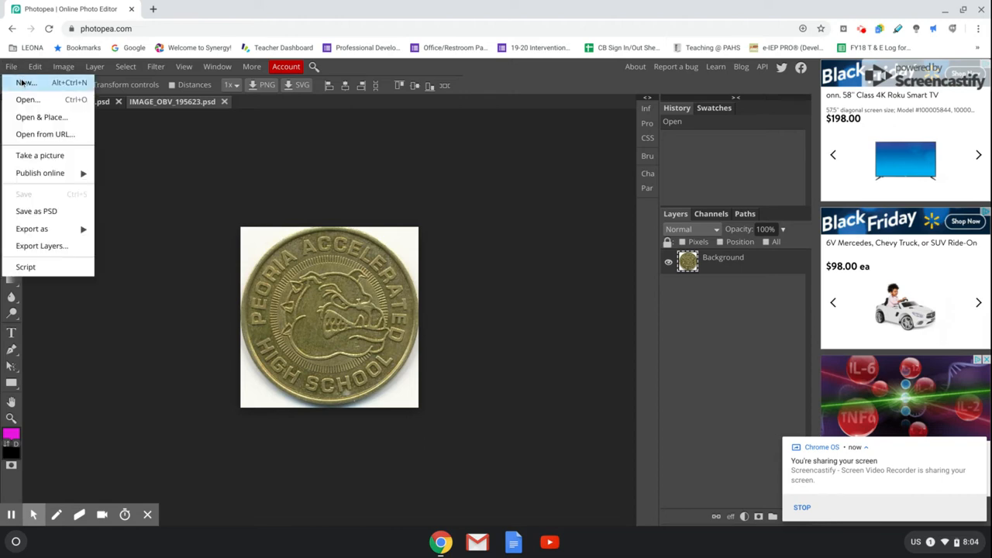
pyautogui.click(24, 82)
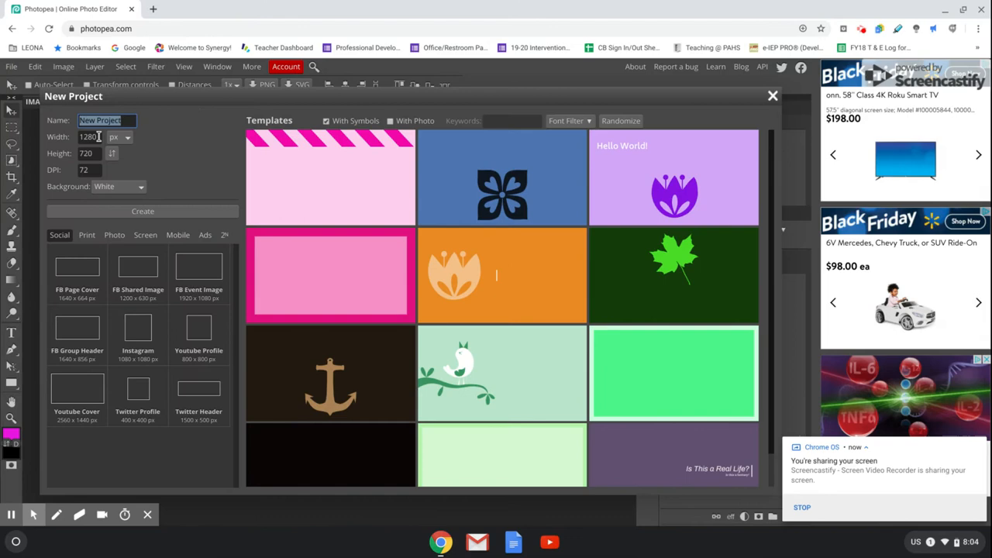
pyautogui.click(23, 137)
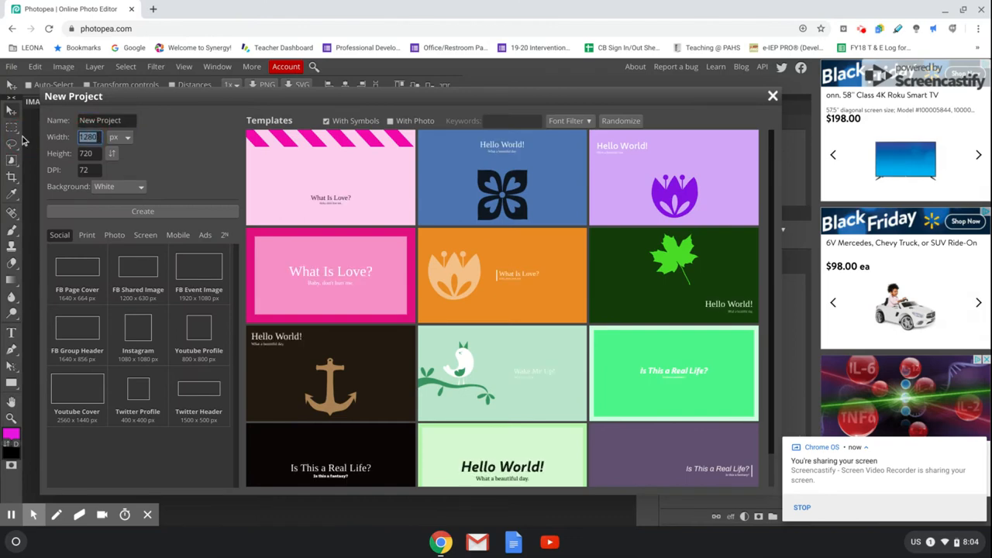
pyautogui.write('400')
pyautogui.click(34, 152)
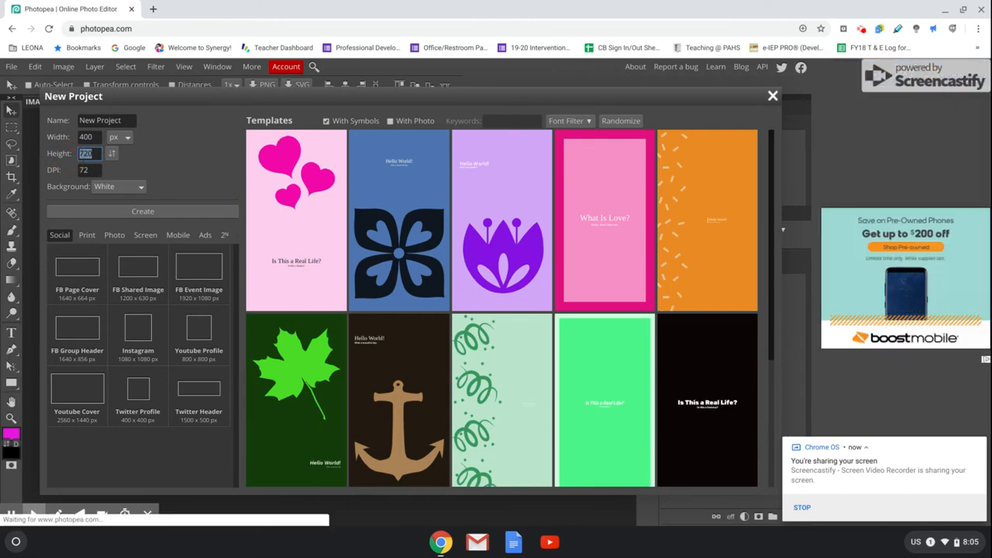
pyautogui.write('200')
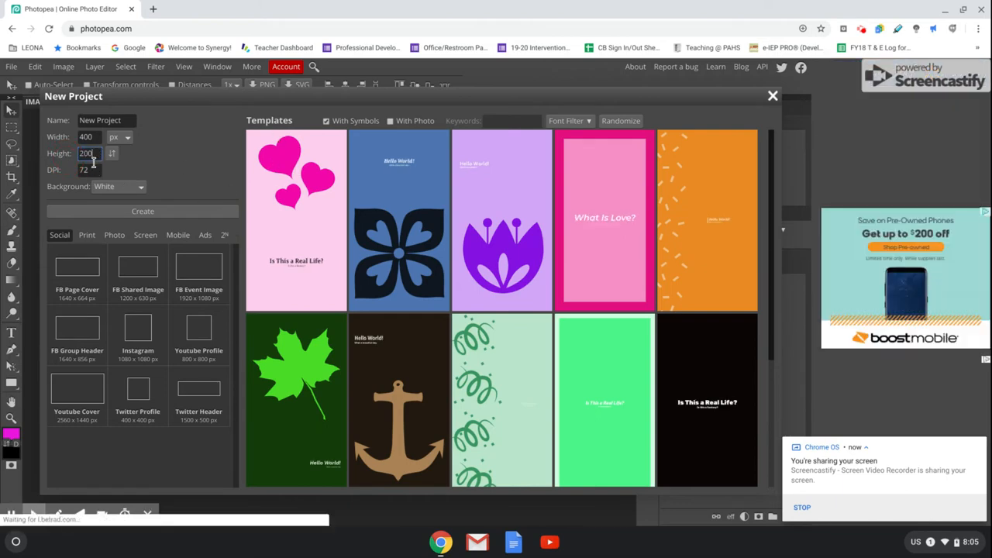
pyautogui.click(111, 194)
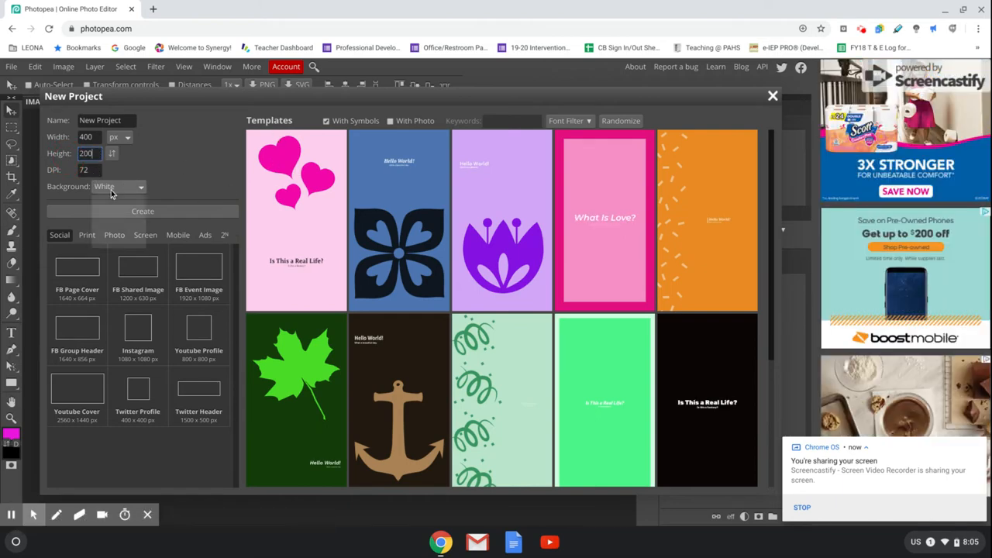
pyautogui.click(110, 222)
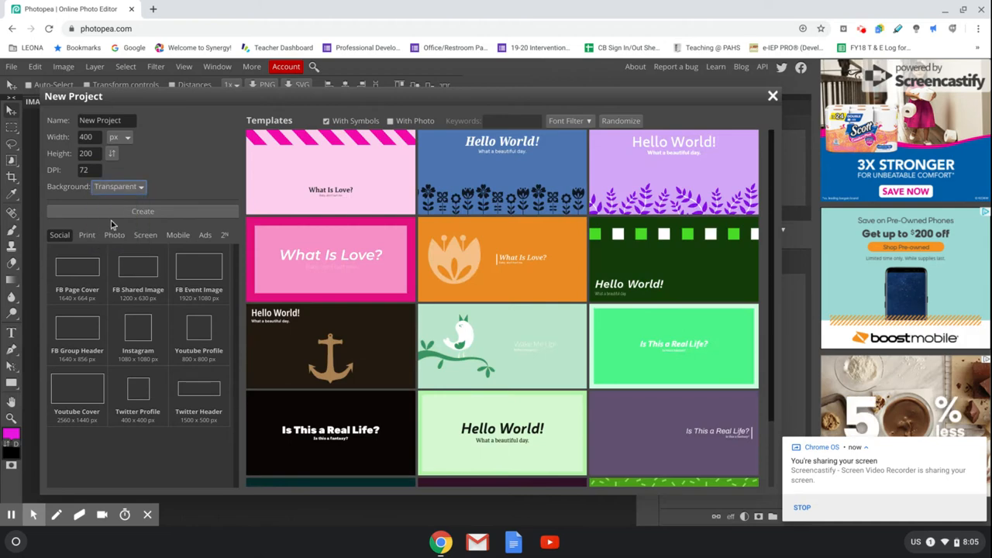
pyautogui.click(162, 215)
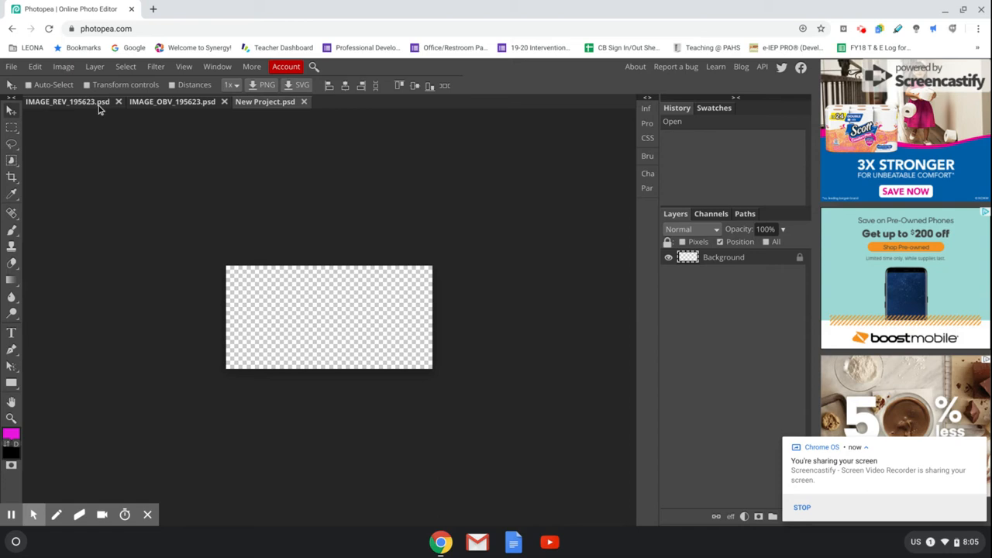
# Set the Type tool's font to DayPosterBlack
pyautogui.click(12, 336)
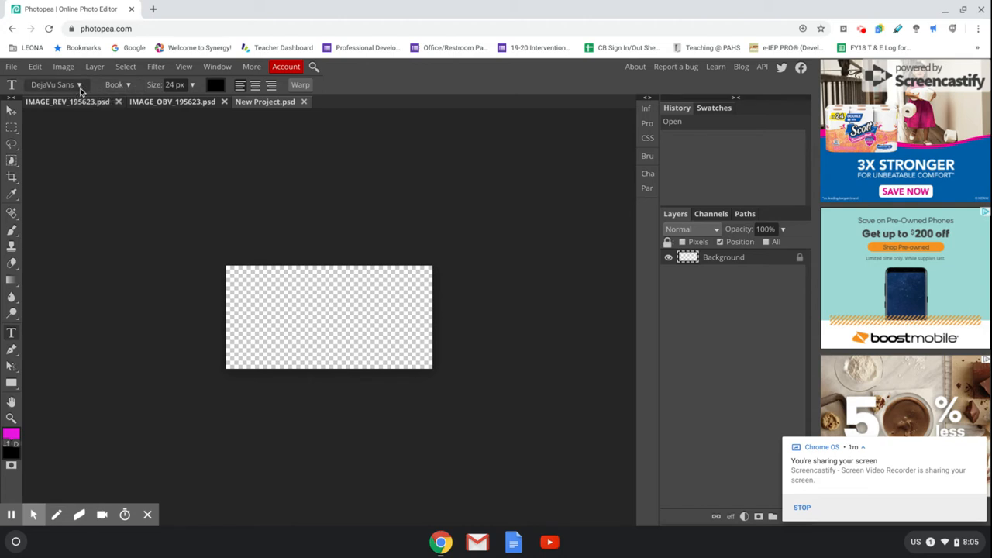
pyautogui.click(56, 85)
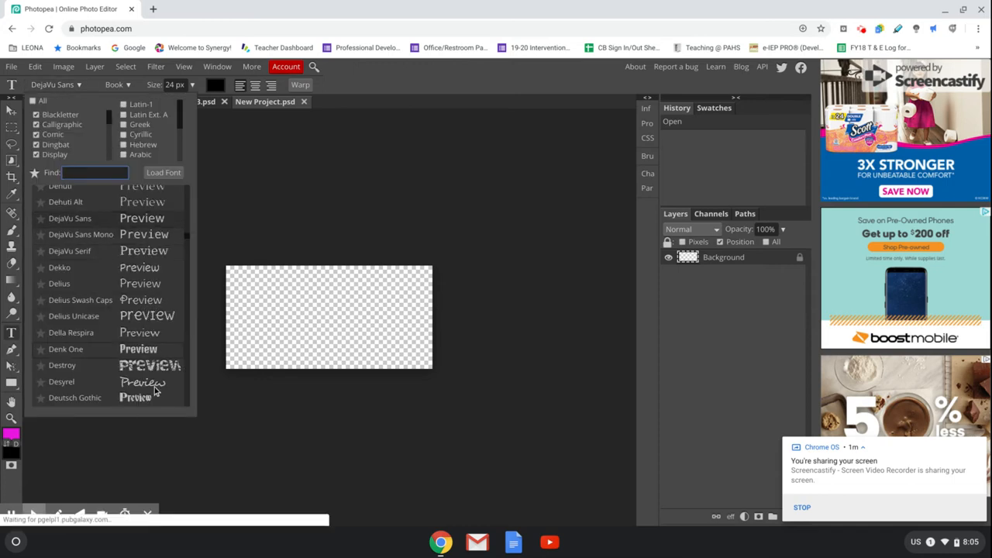
pyautogui.scroll(3, 132, 283)
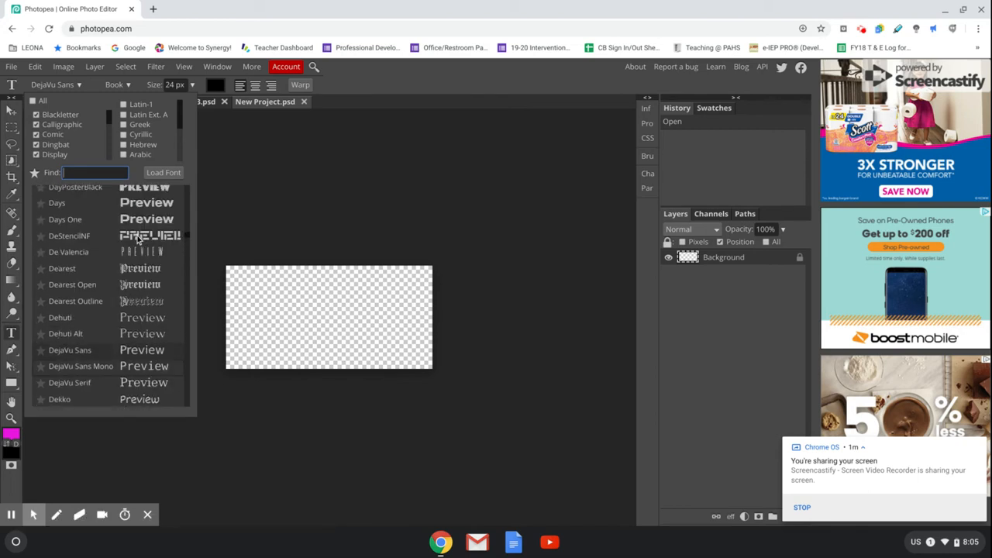
pyautogui.scroll(1, 138, 241)
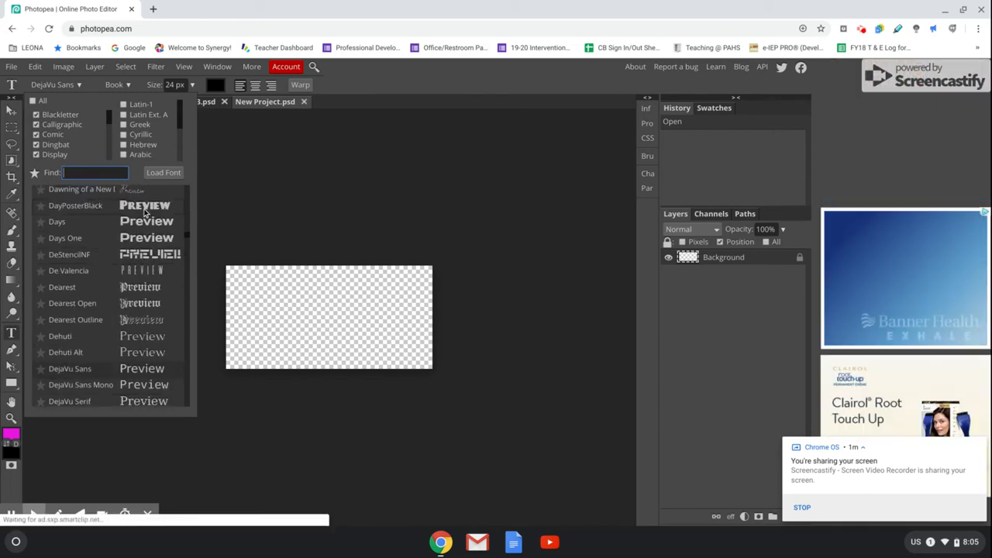
pyautogui.click(121, 209)
pyautogui.scroll(1, 121, 215)
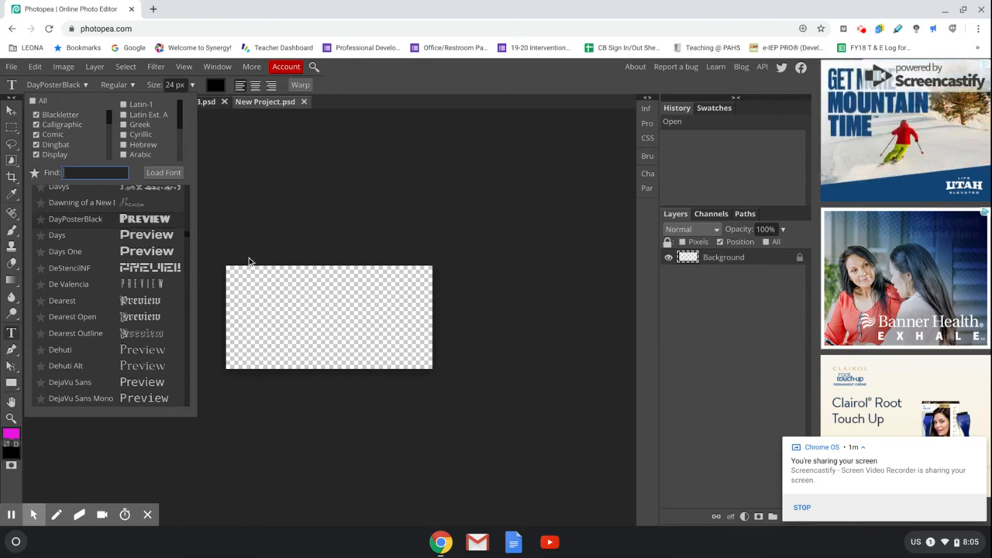
# Add a text layer with the last name in capitals near the canvas's upper-left corner and enlarge the text to 150 px
pyautogui.click(248, 299)
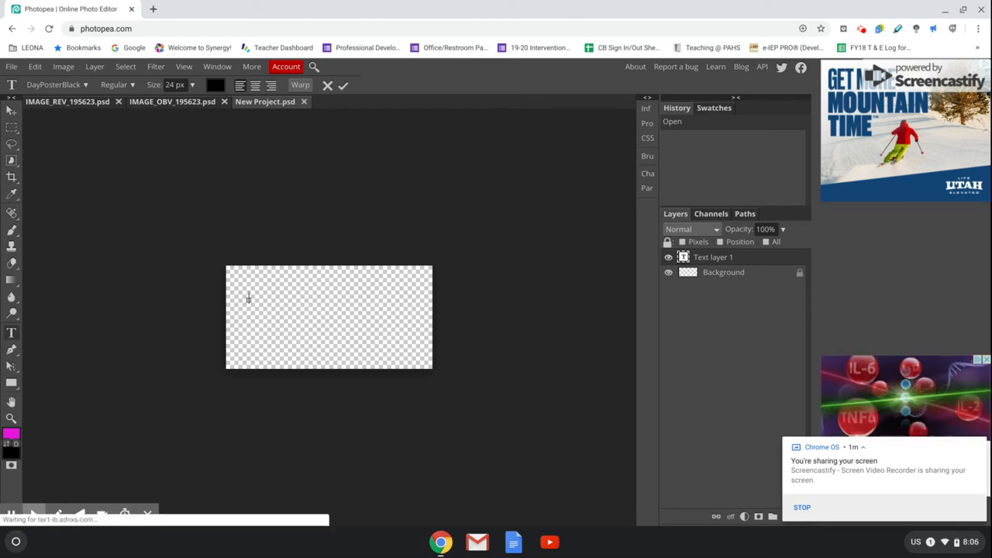
pyautogui.write('LIEU')
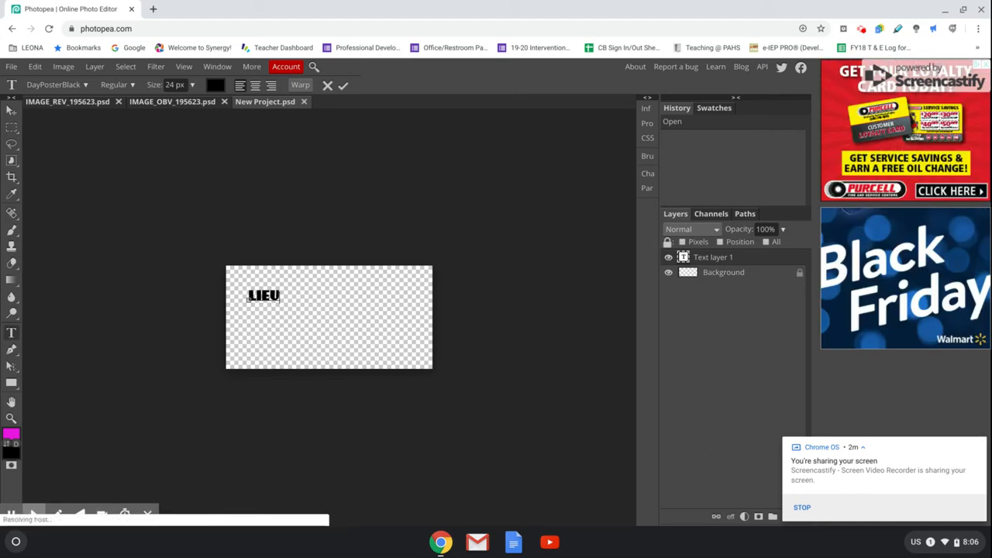
pyautogui.click(277, 296)
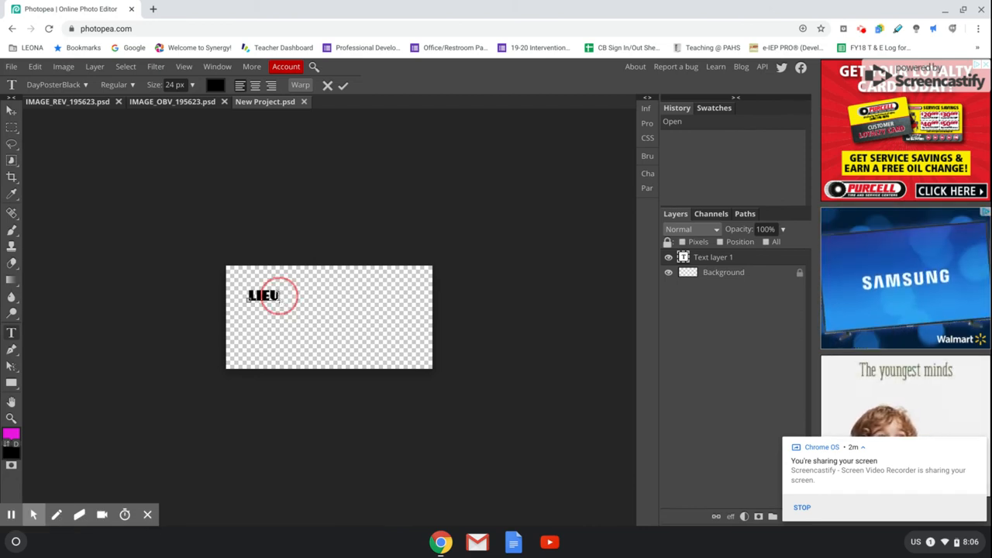
pyautogui.moveTo(278, 296); pyautogui.dragTo(246, 295)
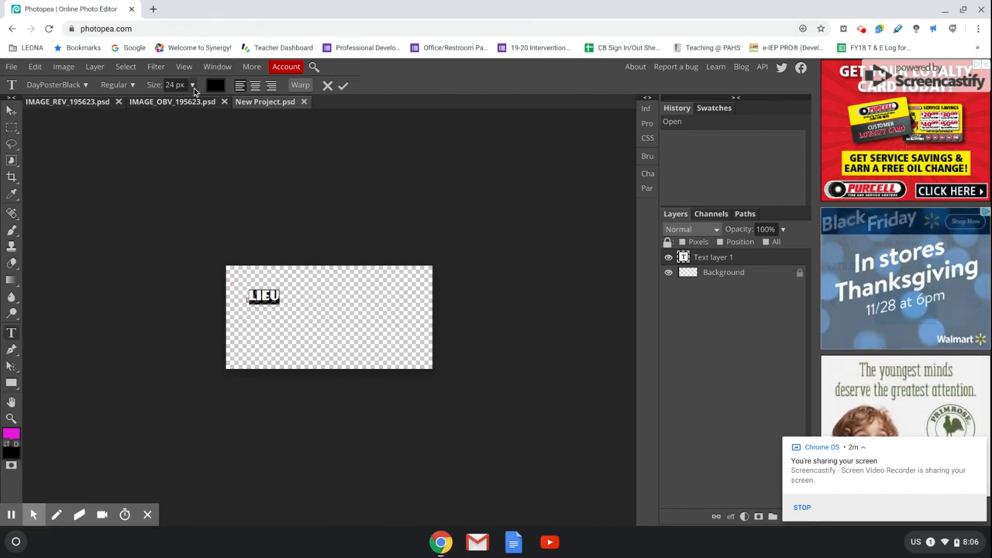
pyautogui.click(194, 87)
pyautogui.moveTo(166, 103); pyautogui.dragTo(185, 106)
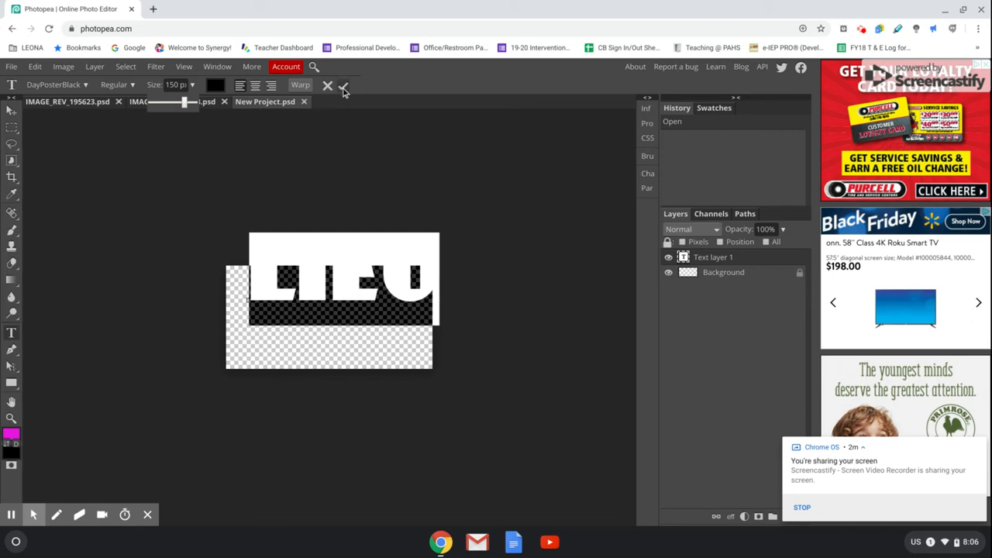
pyautogui.click(343, 88)
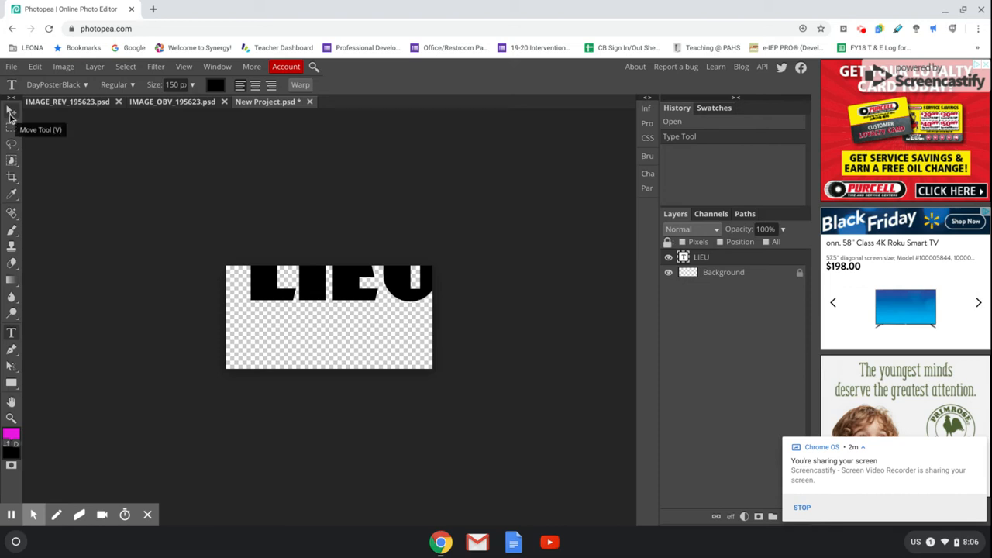
# Move the large text down so it sits fully inside the canvas, and rasterize its layer
pyautogui.click(10, 114)
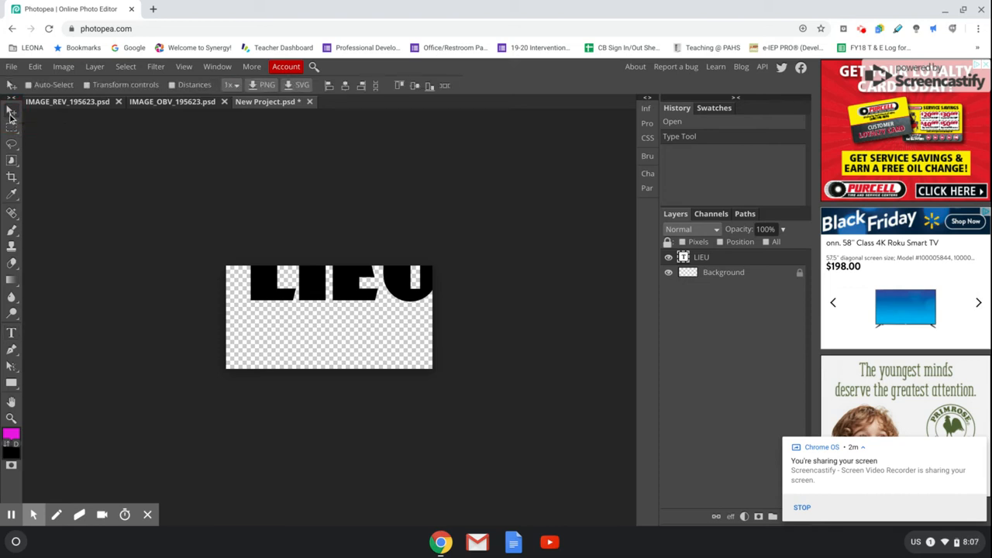
pyautogui.moveTo(399, 287); pyautogui.dragTo(390, 338)
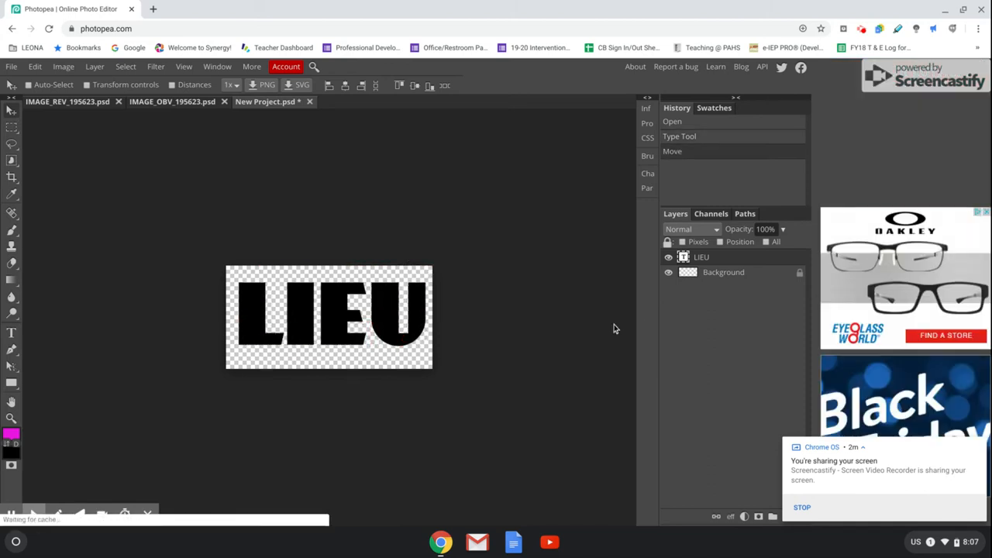
pyautogui.rightClick(733, 258)
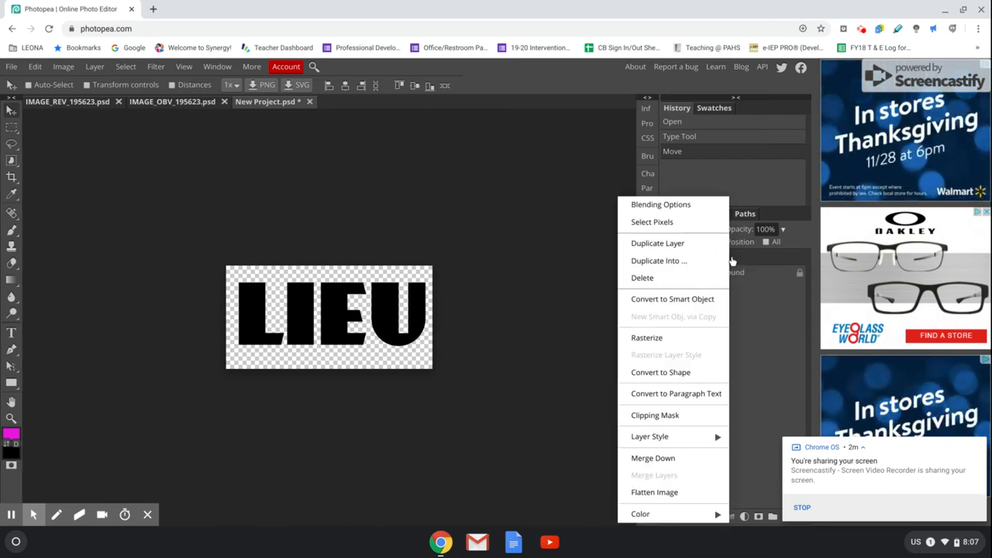
pyautogui.click(664, 340)
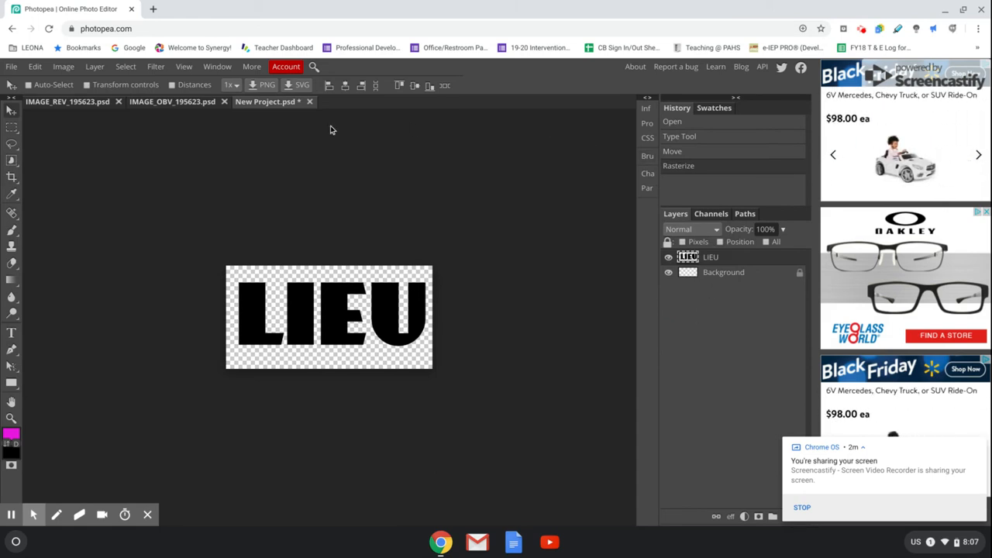
# Copy the paw-print coin from IMAGE_REV_195623.psd using an elliptical selection and paste it into New Project.psd
pyautogui.click(183, 105)
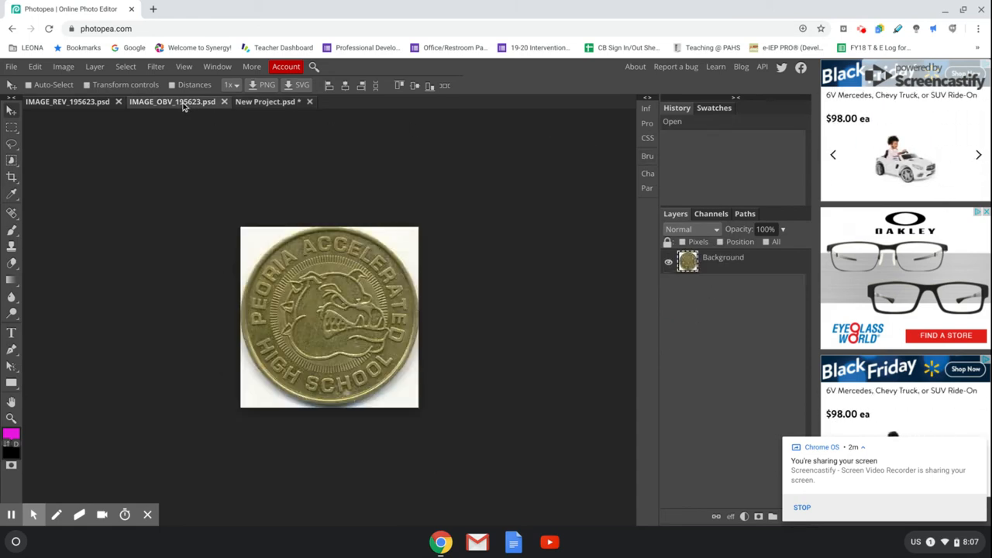
pyautogui.click(78, 105)
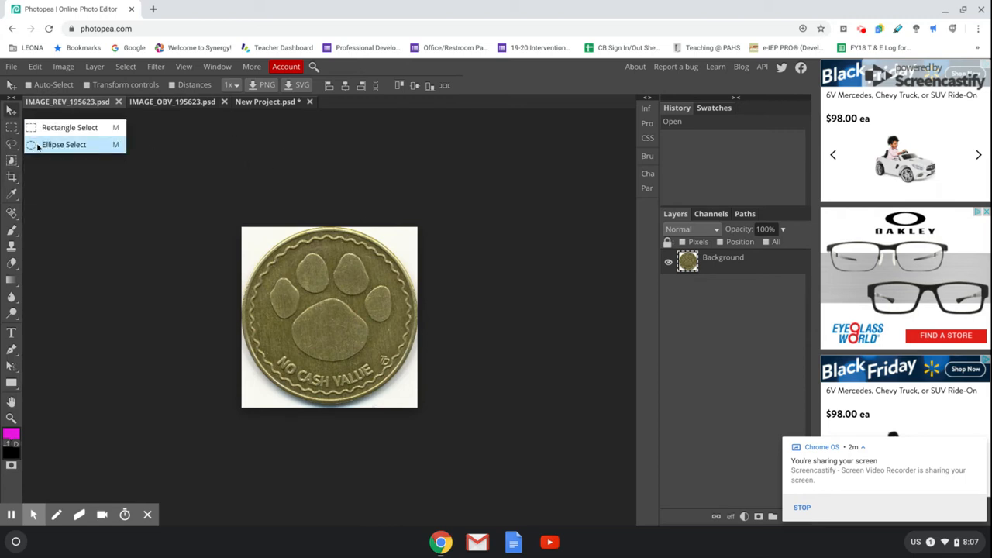
pyautogui.click(37, 147)
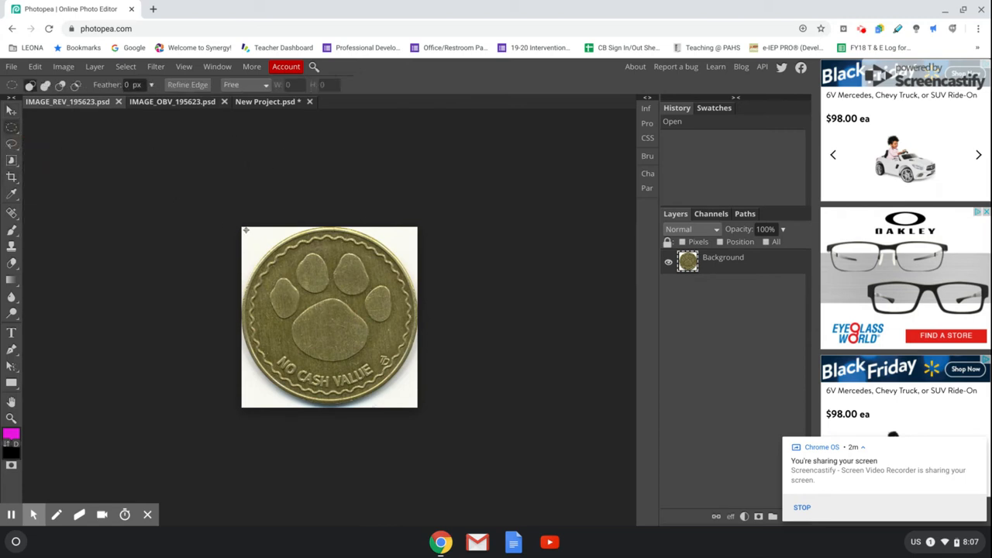
pyautogui.moveTo(246, 230); pyautogui.dragTo(415, 402)
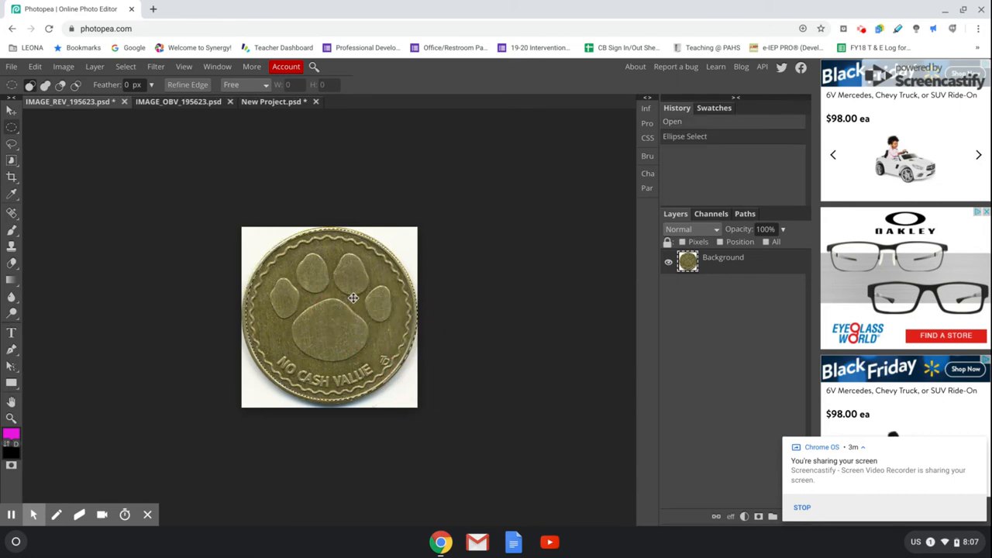
pyautogui.click(260, 103)
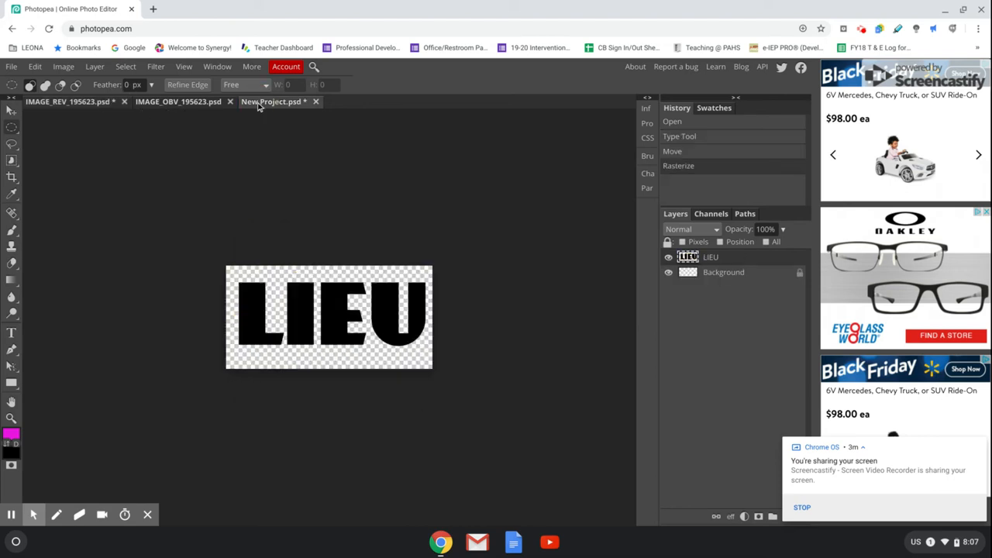
pyautogui.hotkey('ctrl', 'v')
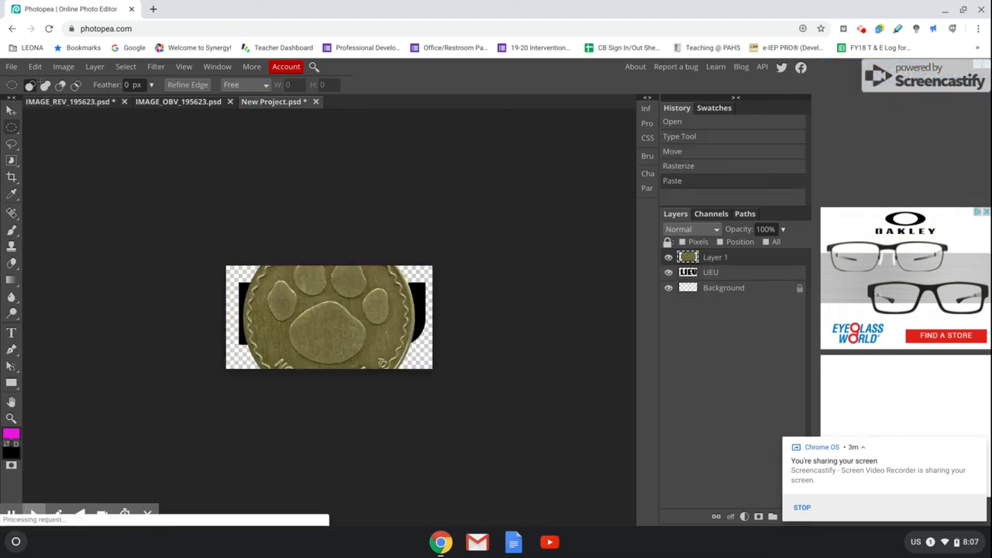
# Free-transform the pasted paw-print coin to about 62% over the canvas's left half, and clear the selection
pyautogui.click(35, 67)
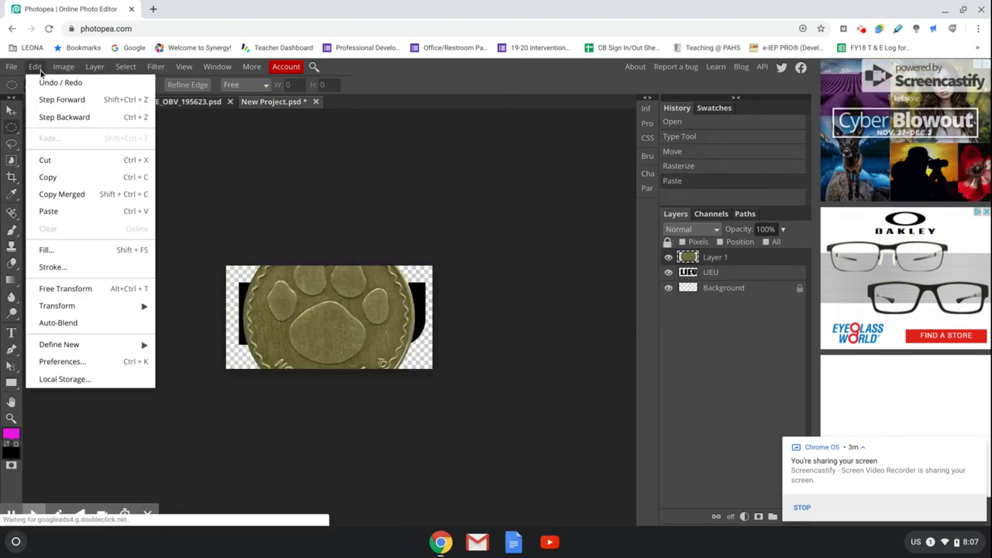
pyautogui.click(78, 293)
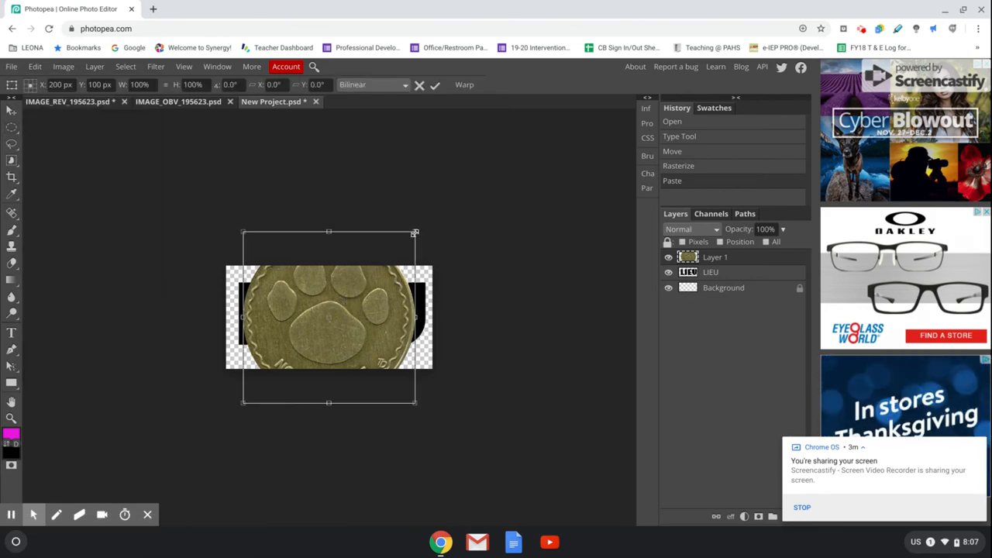
pyautogui.moveTo(414, 234); pyautogui.dragTo(364, 284)
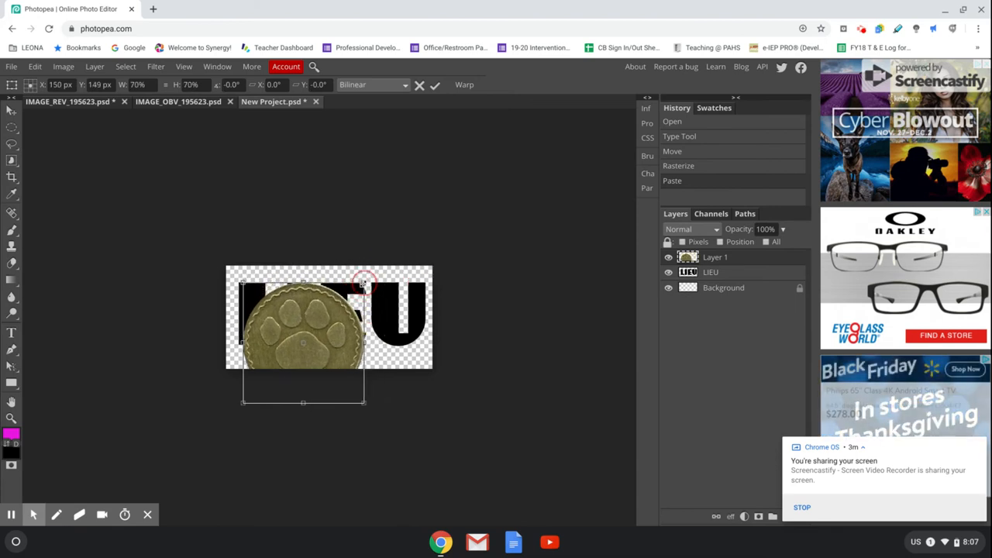
pyautogui.moveTo(327, 317); pyautogui.dragTo(307, 296)
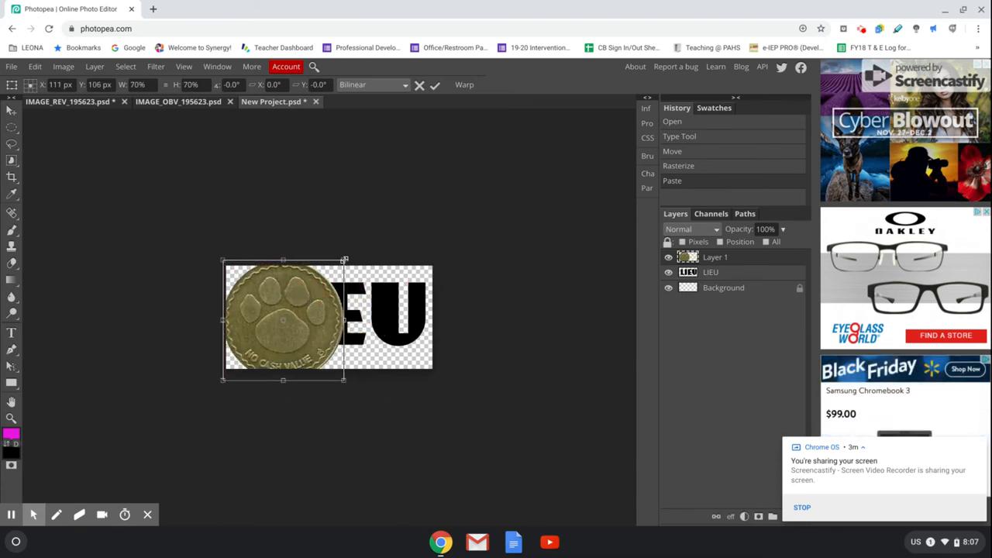
pyautogui.moveTo(343, 261); pyautogui.dragTo(330, 273)
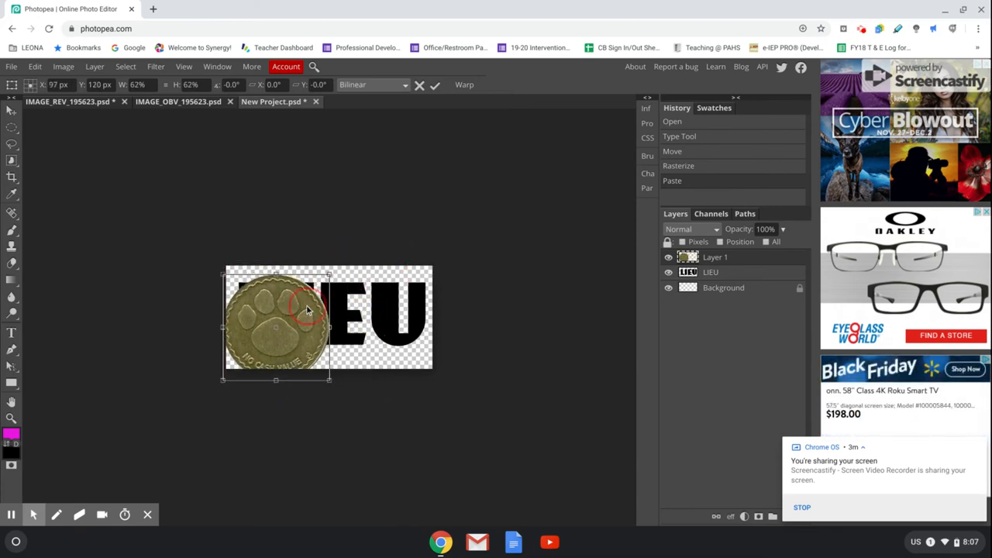
pyautogui.moveTo(305, 310); pyautogui.dragTo(312, 299)
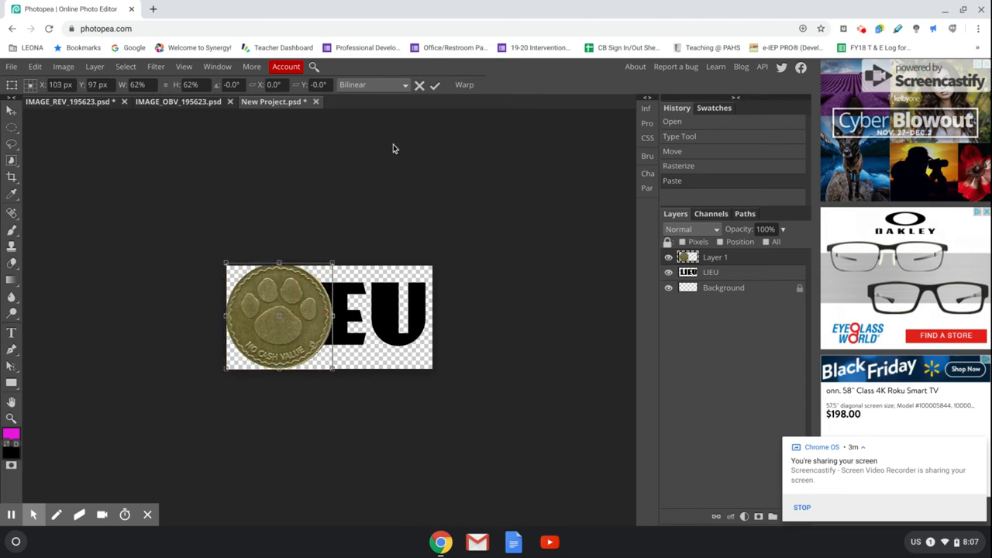
pyautogui.click(434, 86)
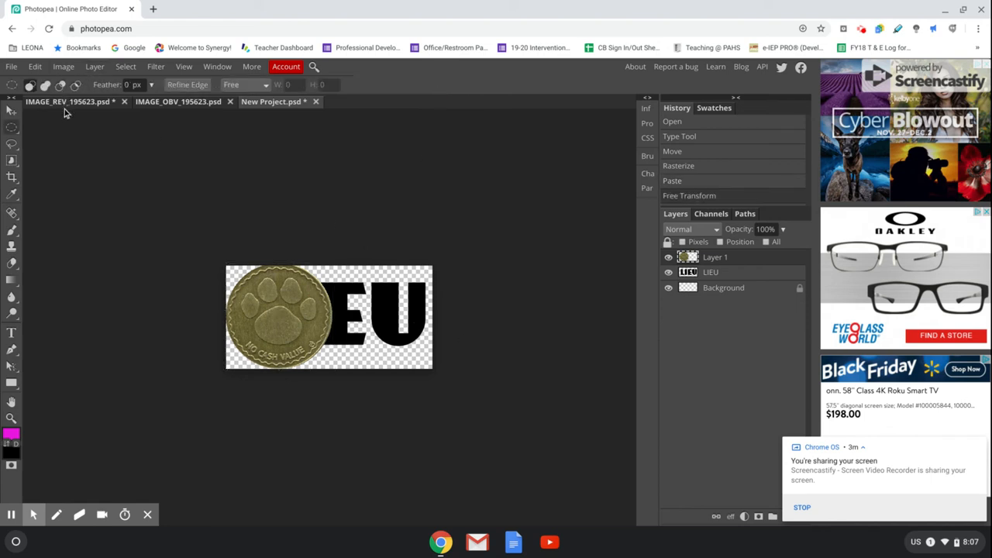
pyautogui.hotkey('ctrl', 'd')
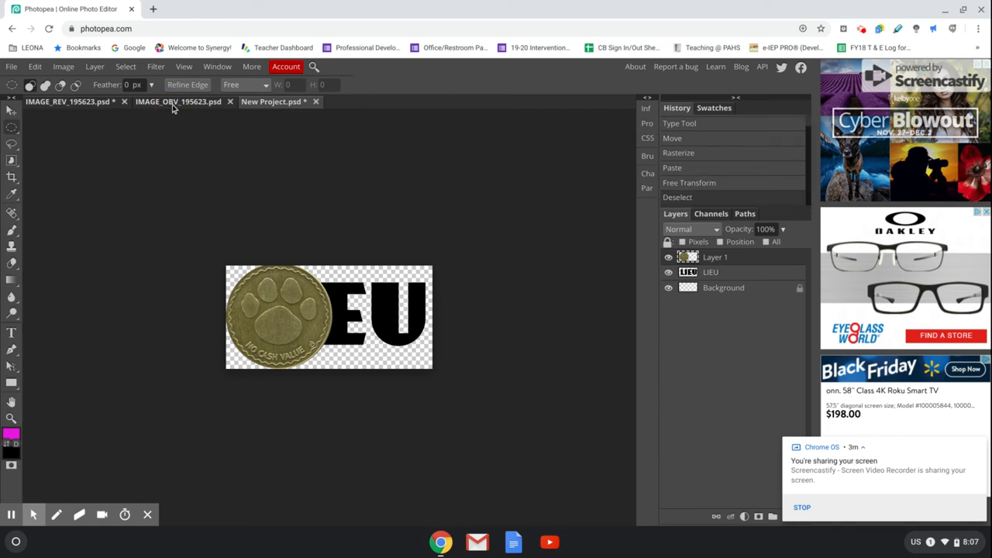
# Copy the bulldog coin from IMAGE_OBV_195623.psd using an elliptical selection and paste it into New Project.psd
pyautogui.click(174, 107)
pyautogui.rightClick(17, 170)
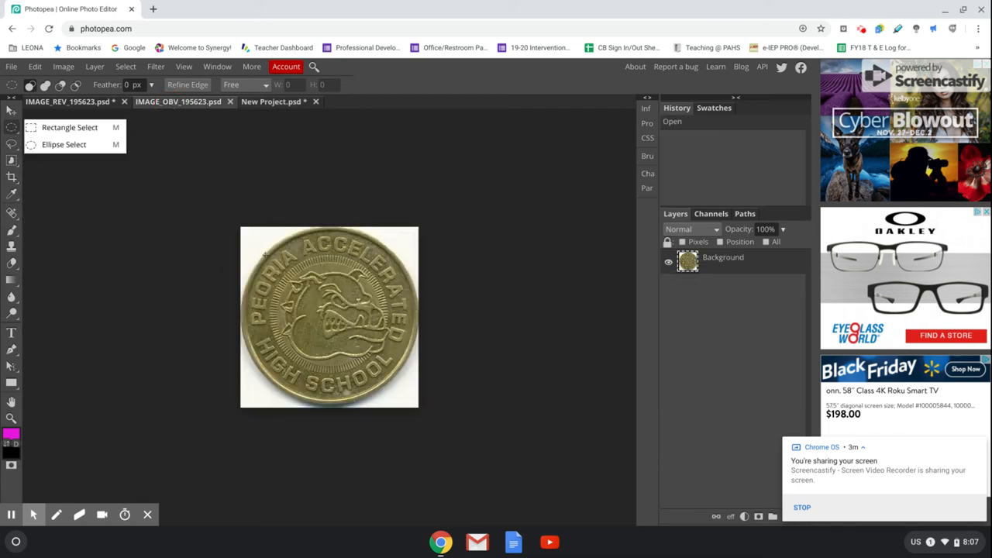
pyautogui.moveTo(245, 235); pyautogui.dragTo(413, 398)
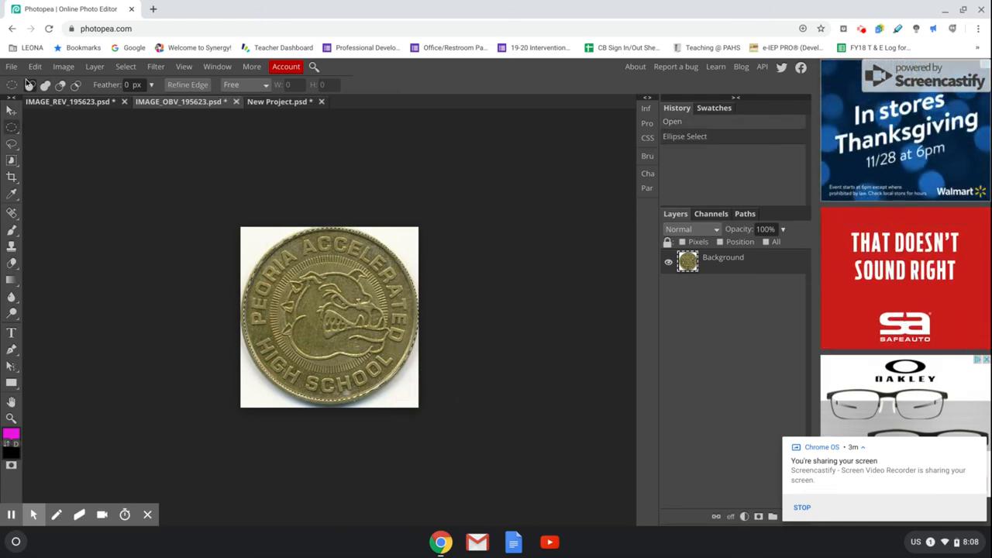
pyautogui.click(279, 101)
pyautogui.hotkey('ctrl', 'v')
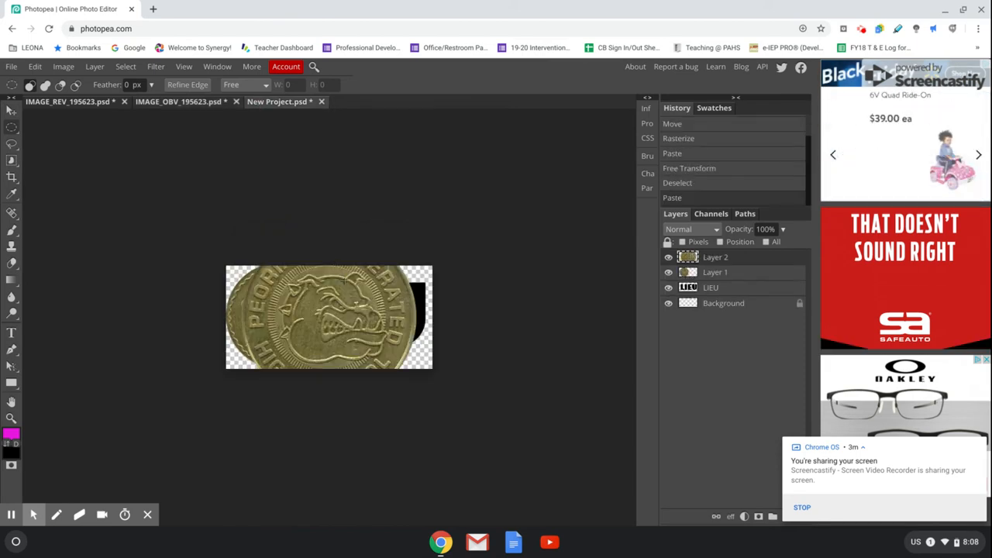
# Free-transform the bulldog coin to about 68% and place it over the right half of the canvas
pyautogui.click(34, 67)
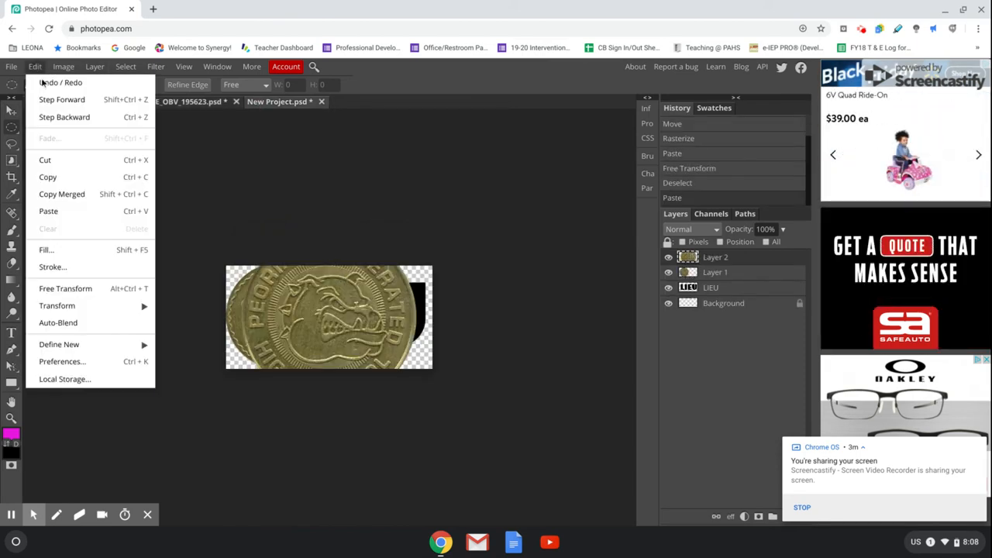
pyautogui.click(102, 288)
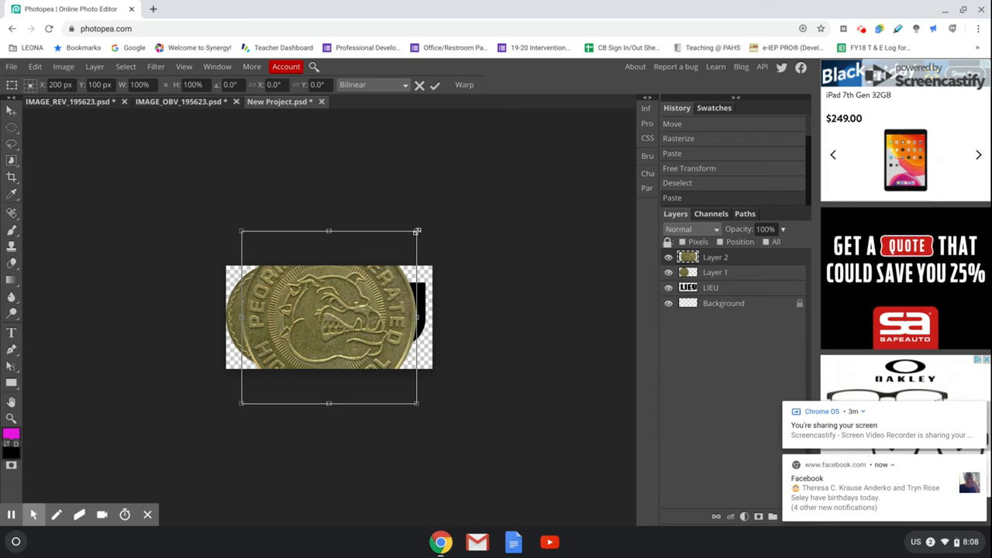
pyautogui.moveTo(417, 231); pyautogui.dragTo(361, 288)
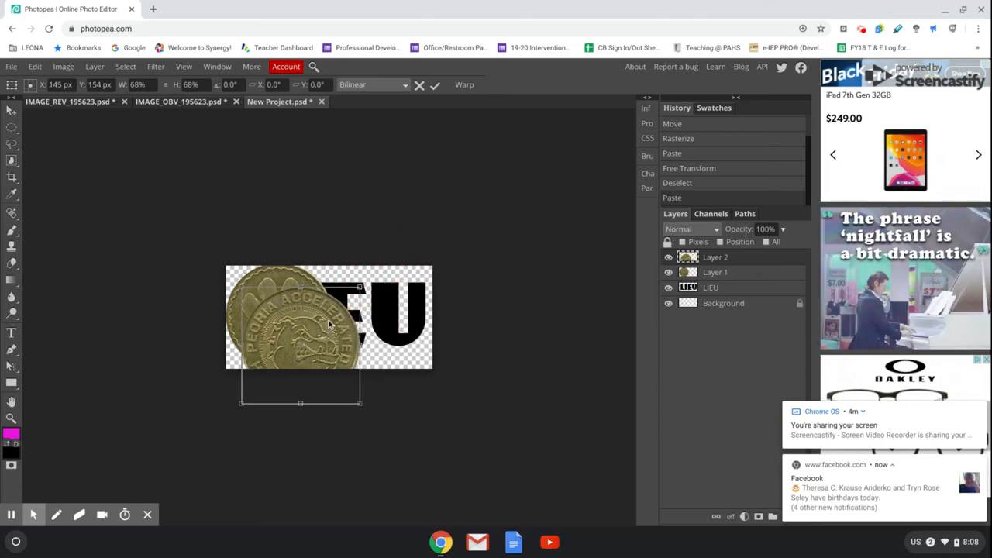
pyautogui.moveTo(330, 319); pyautogui.dragTo(406, 292)
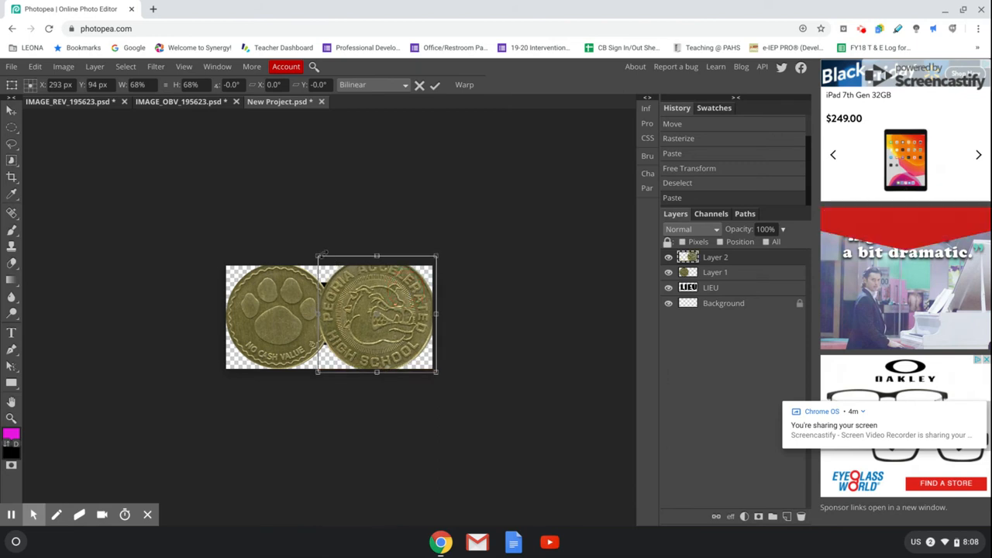
pyautogui.click(435, 86)
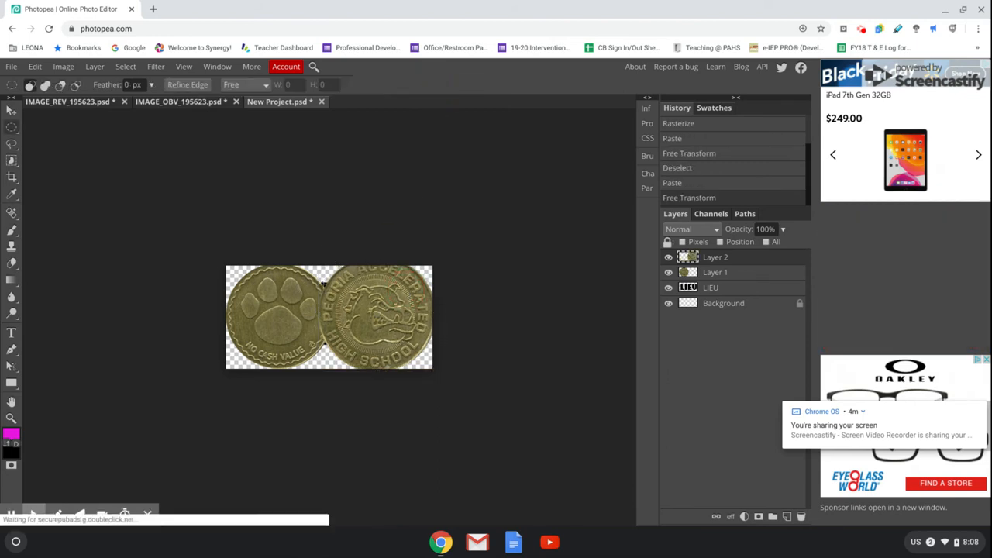
# Enlarge the paw-print coin layer to about 106% so it covers the lettering up to the bulldog coin
pyautogui.click(722, 277)
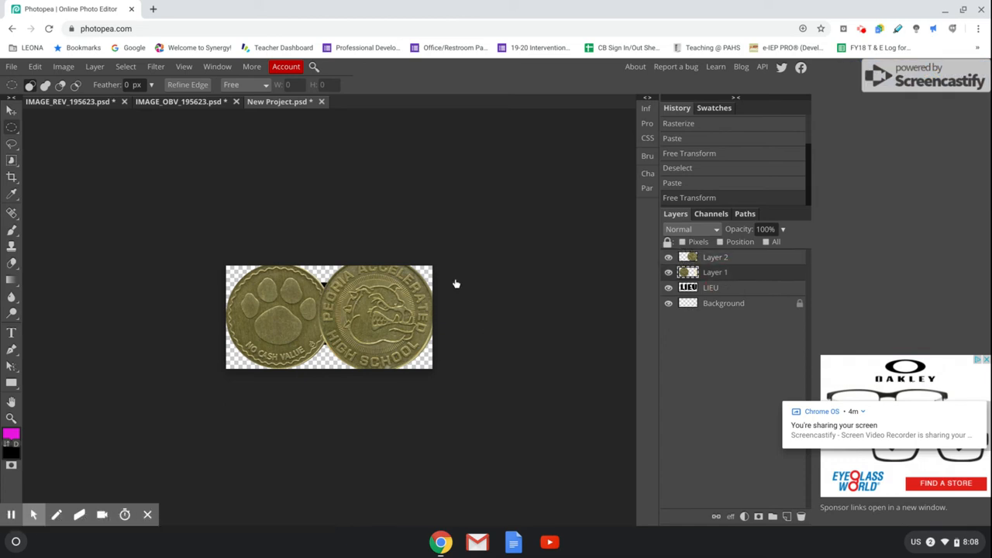
pyautogui.click(35, 66)
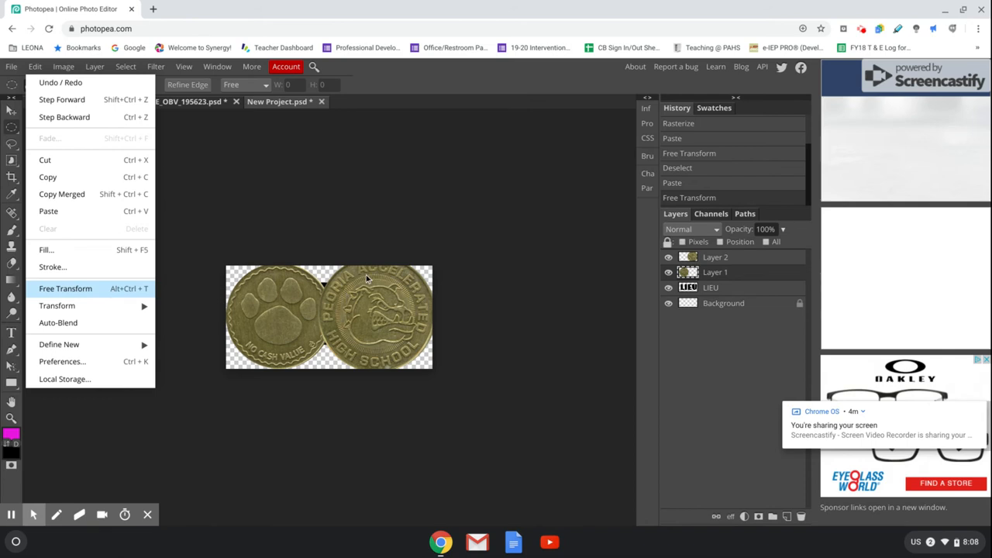
pyautogui.moveTo(332, 263); pyautogui.dragTo(339, 258)
pyautogui.click(308, 301)
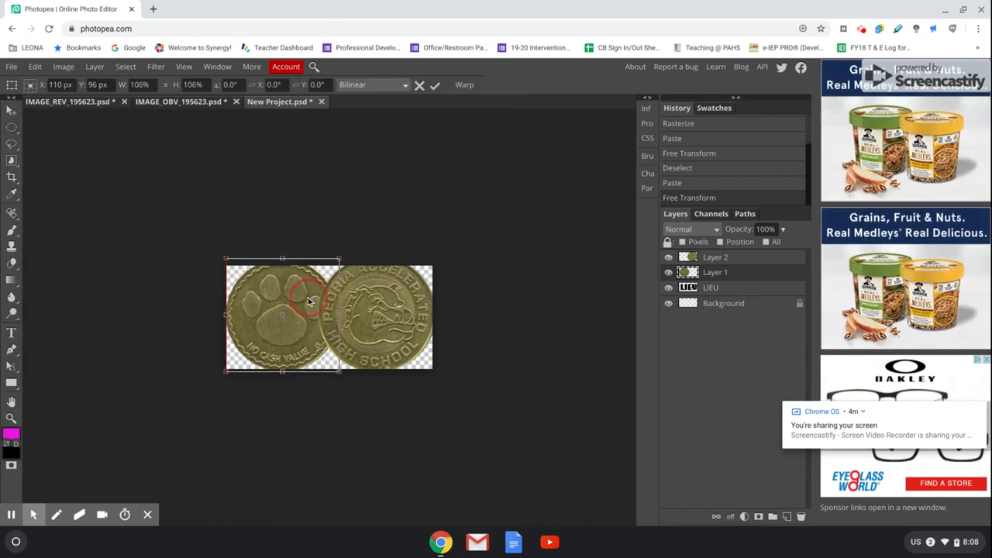
pyautogui.click(436, 86)
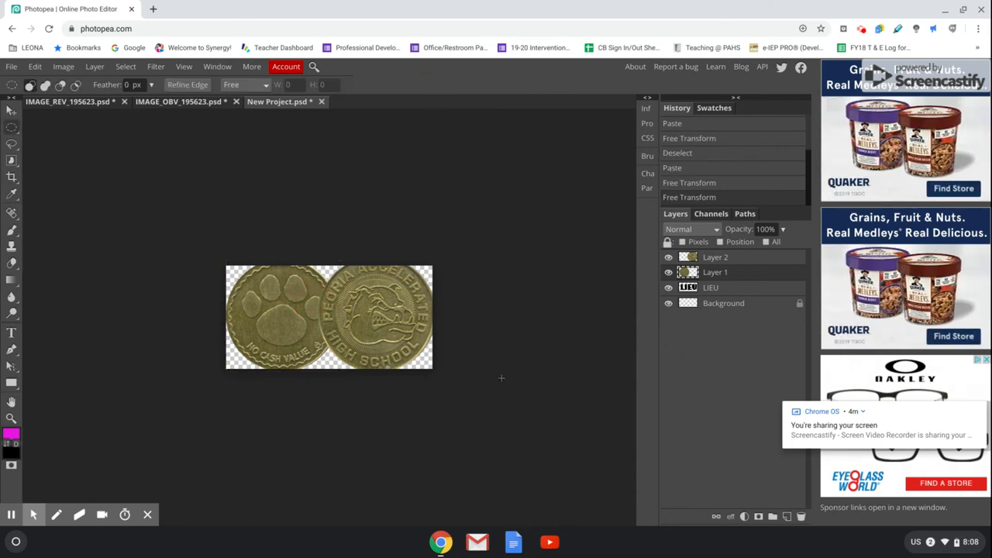
# Turn both coin layers into clipping masks on the rasterized lettering layer
pyautogui.rightClick(727, 277)
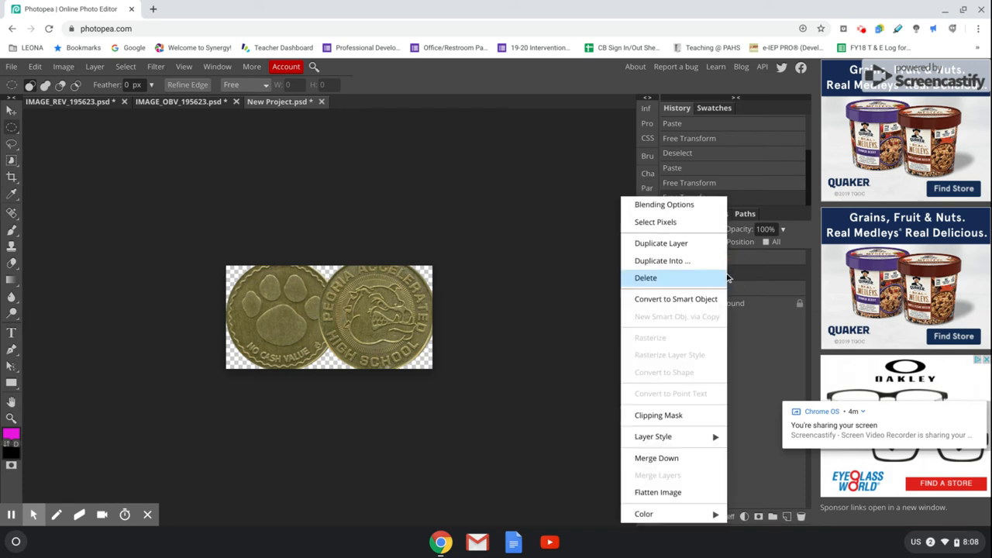
pyautogui.click(658, 416)
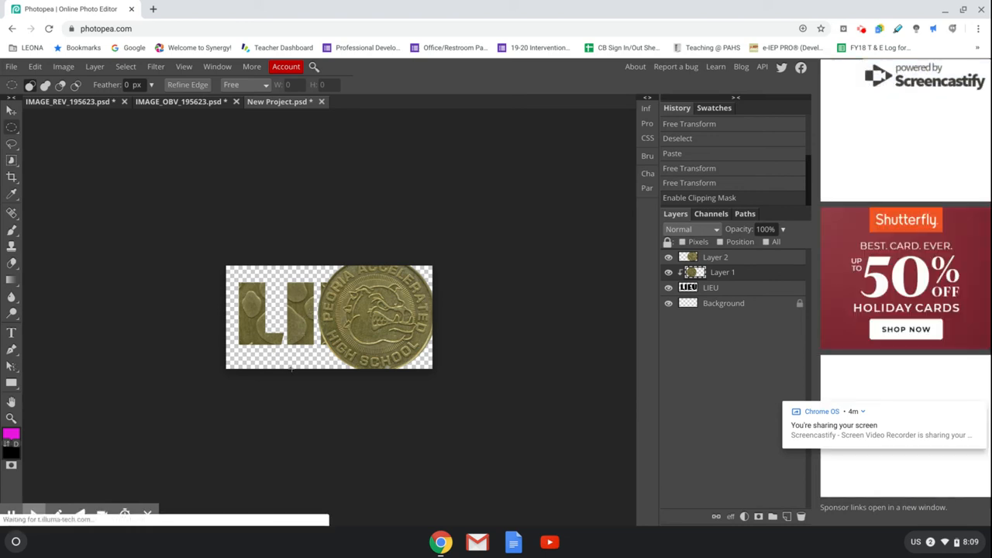
pyautogui.rightClick(749, 261)
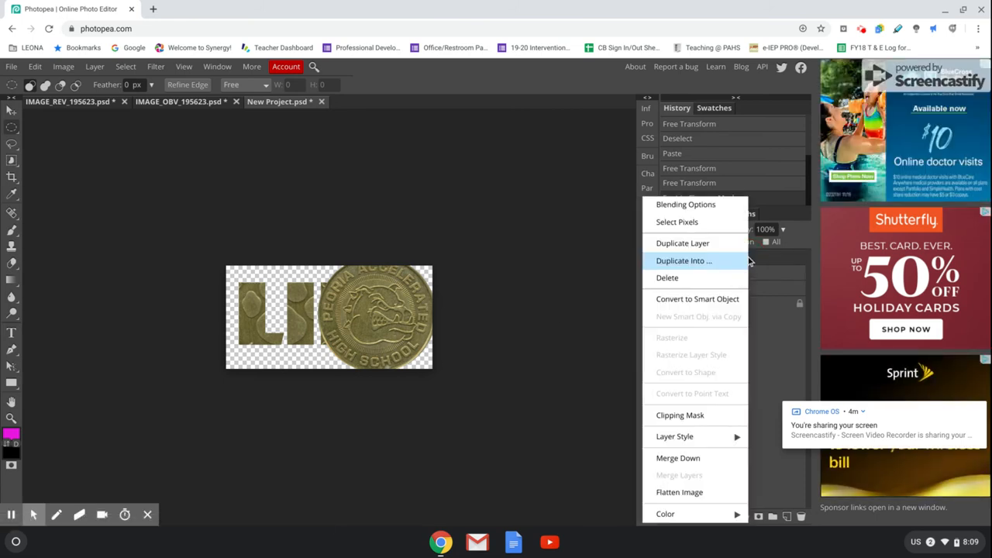
pyautogui.click(707, 415)
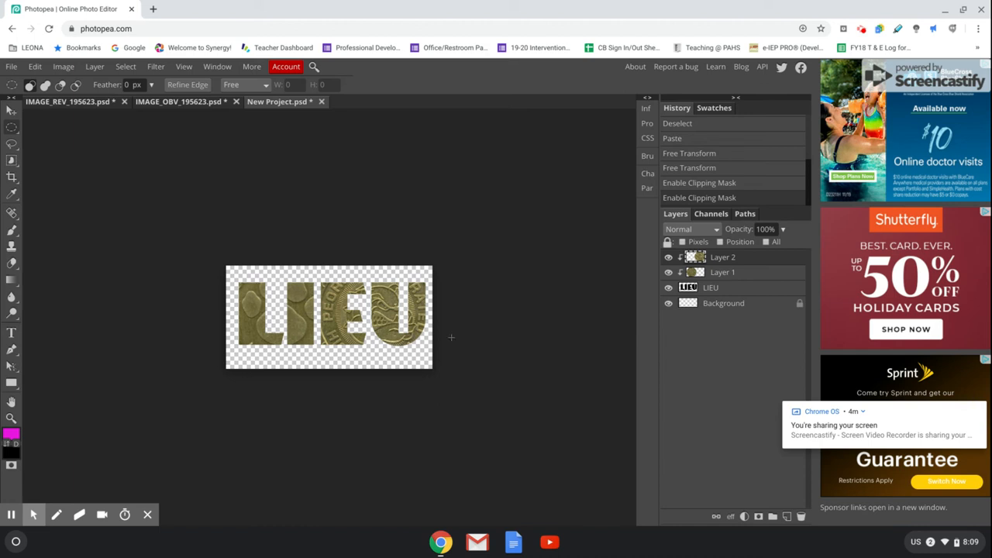
# With the Background layer active, set the Gradient tool's start colour to teal green 40ae93
pyautogui.click(721, 305)
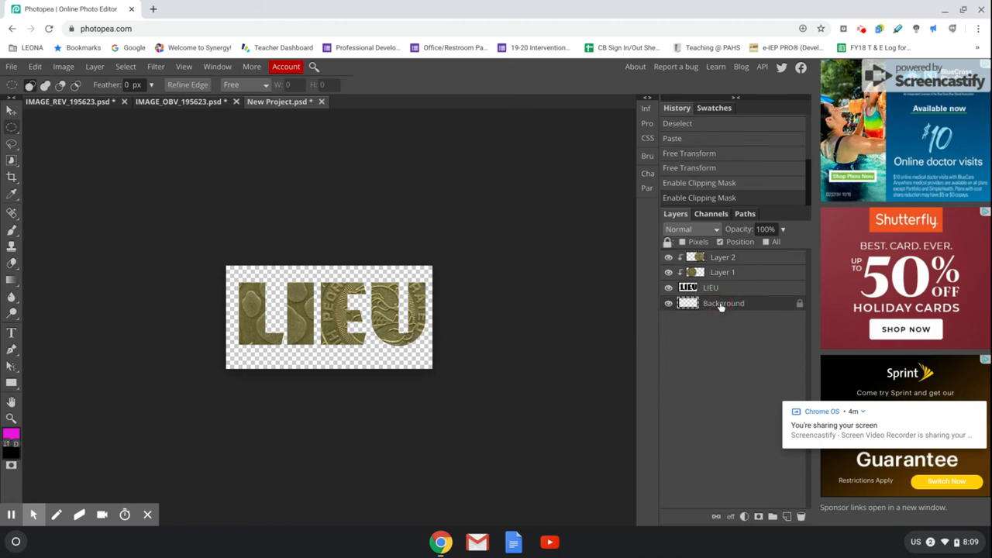
pyautogui.click(12, 280)
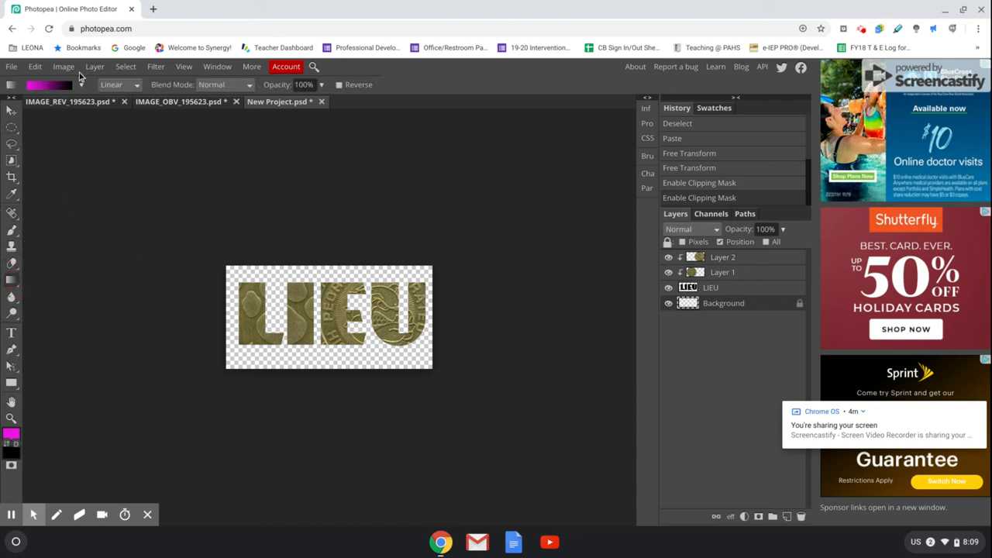
pyautogui.click(44, 93)
pyautogui.click(99, 273)
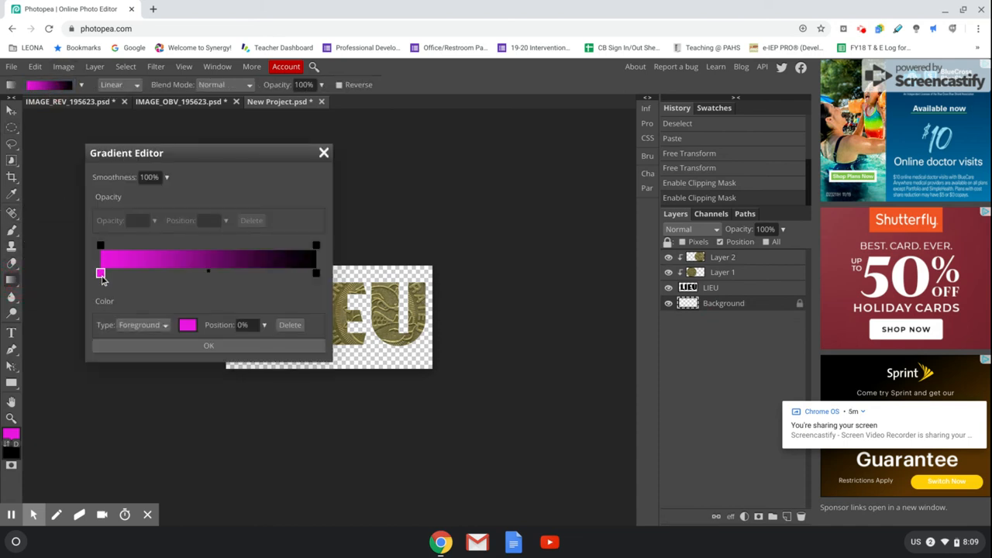
pyautogui.click(187, 329)
pyautogui.click(244, 259)
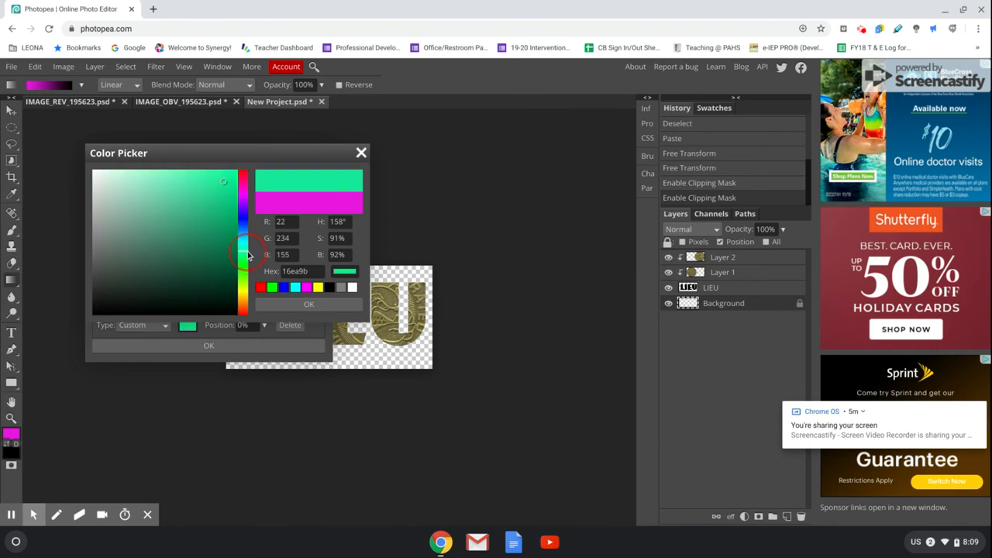
pyautogui.click(184, 215)
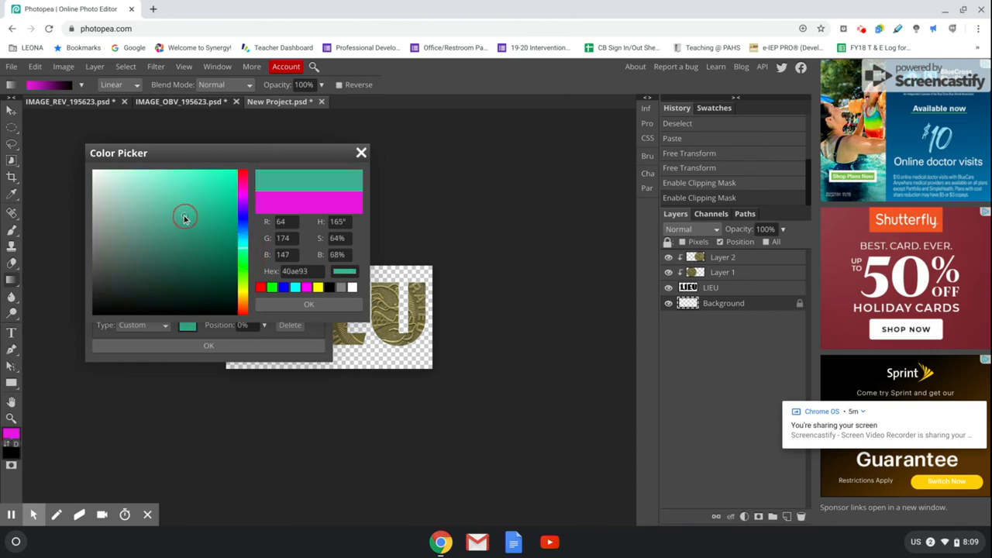
pyautogui.click(309, 305)
# Set the gradient's end colour to muted blue 5761a8 and accept the edited gradient
pyautogui.click(315, 272)
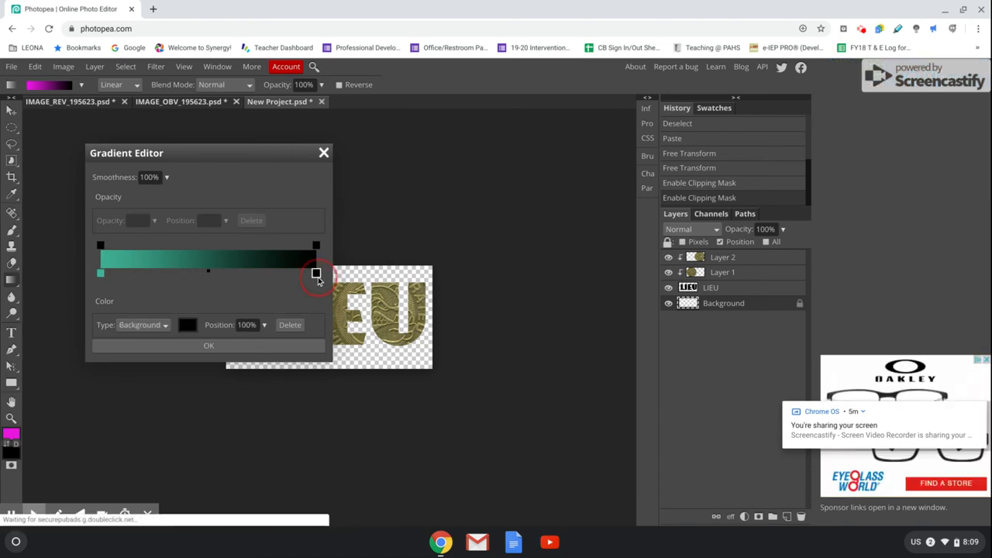
pyautogui.click(187, 325)
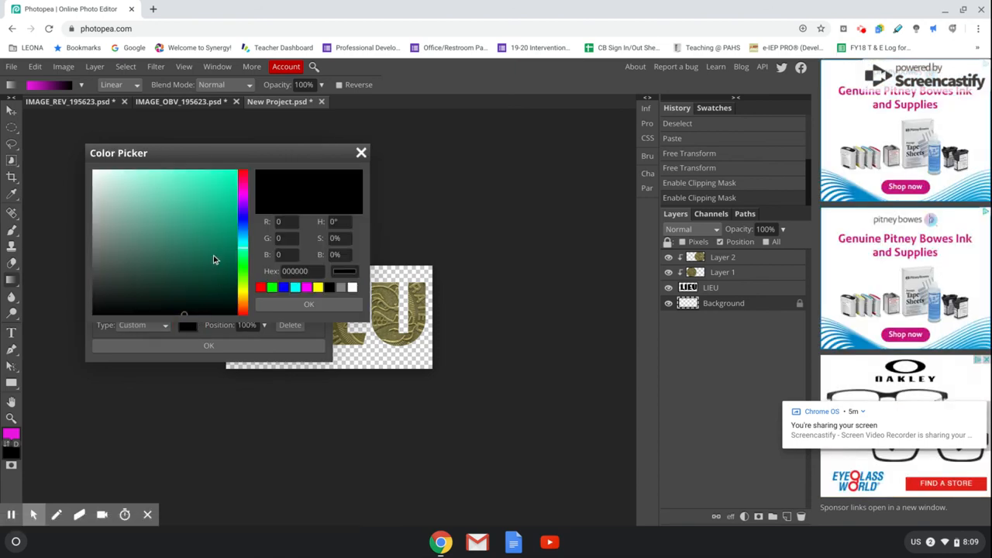
pyautogui.click(245, 225)
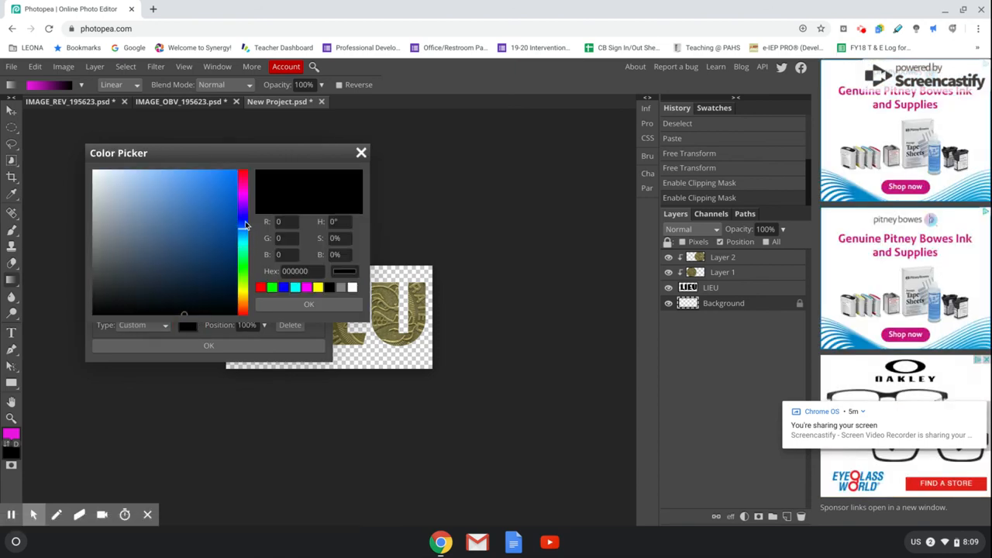
pyautogui.click(244, 223)
pyautogui.click(162, 221)
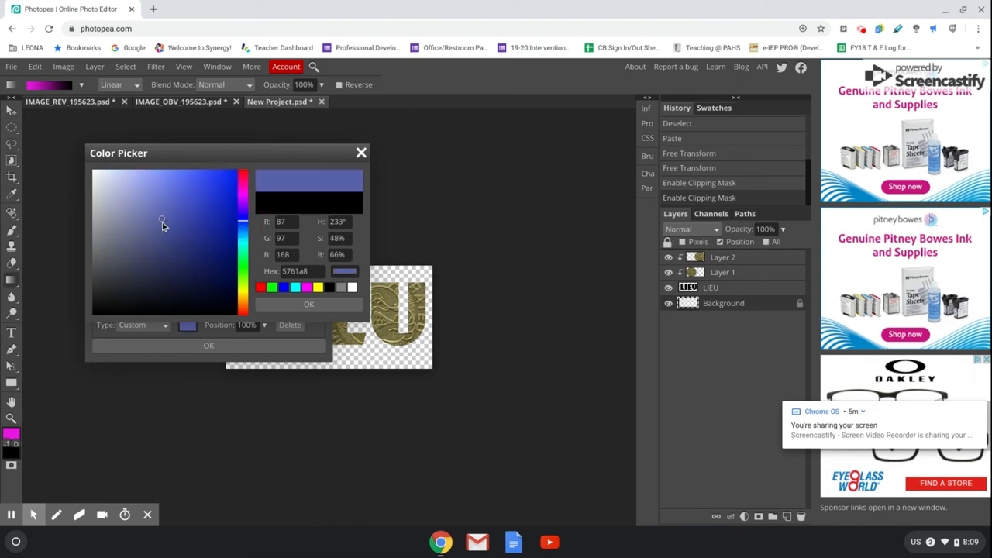
pyautogui.click(317, 303)
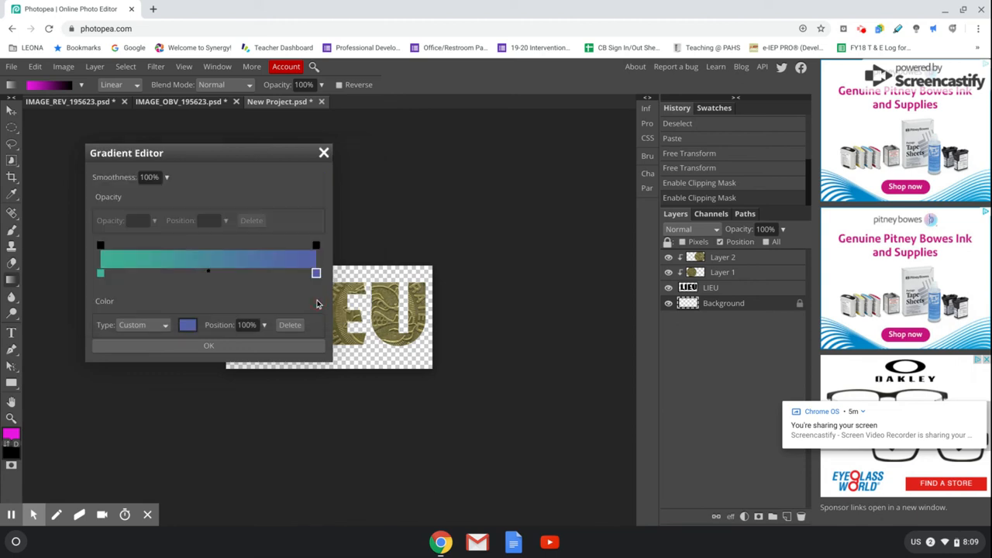
pyautogui.click(264, 350)
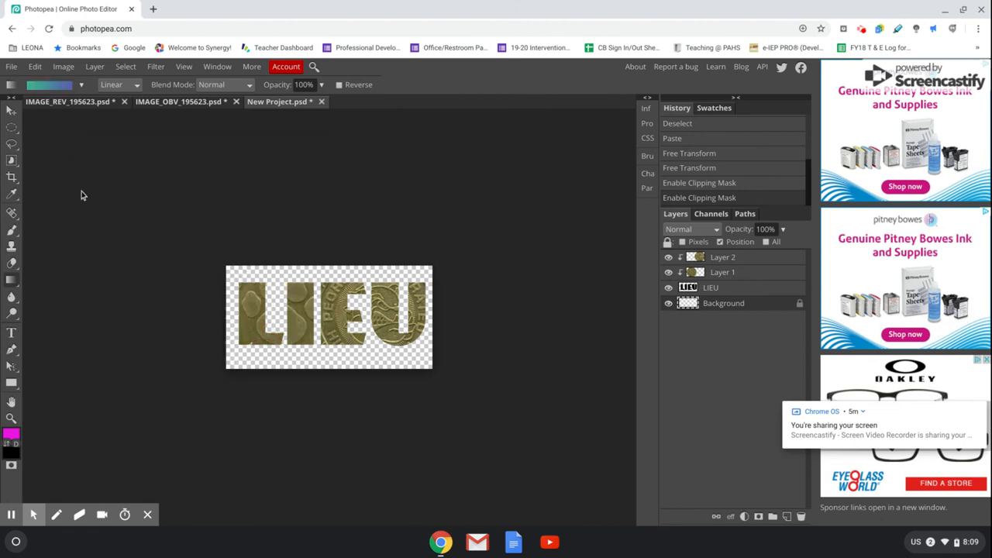
# Fill the Background layer with a radial gradient running from the canvas centre to just beyond its upper-right corner
pyautogui.click(131, 85)
pyautogui.click(122, 117)
pyautogui.moveTo(331, 317); pyautogui.dragTo(451, 226)
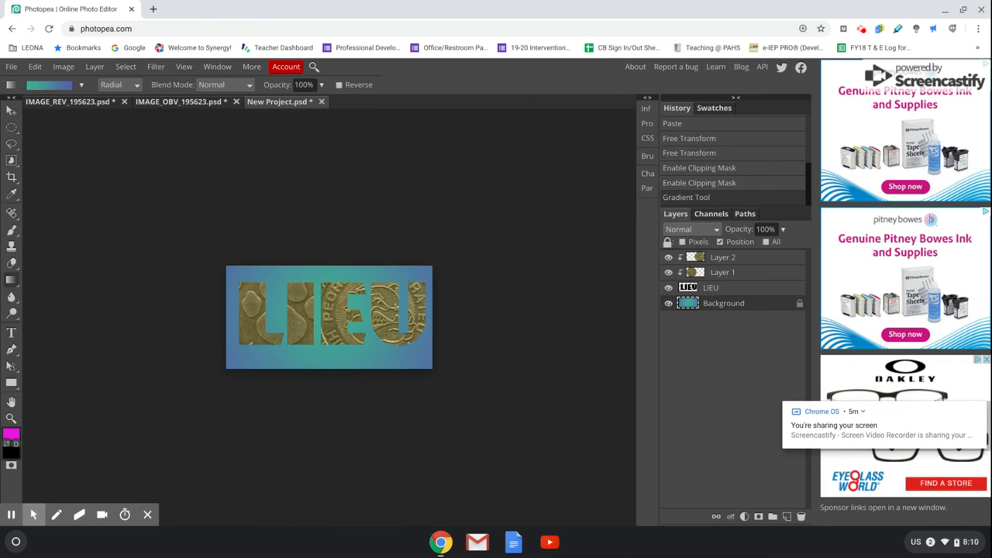
# Add a drop shadow to the lettering layer with 44% opacity and a distance of 17 px
pyautogui.click(753, 290)
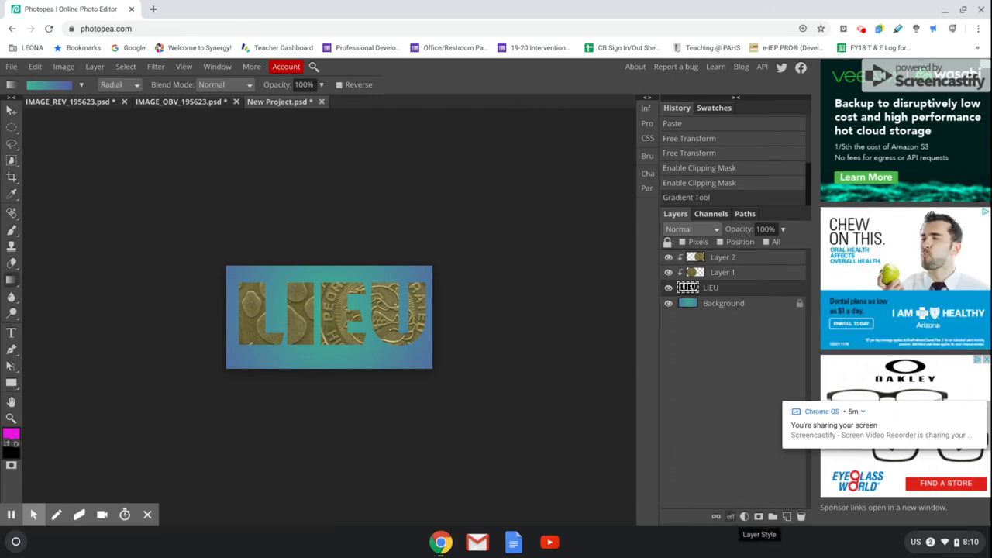
pyautogui.click(730, 517)
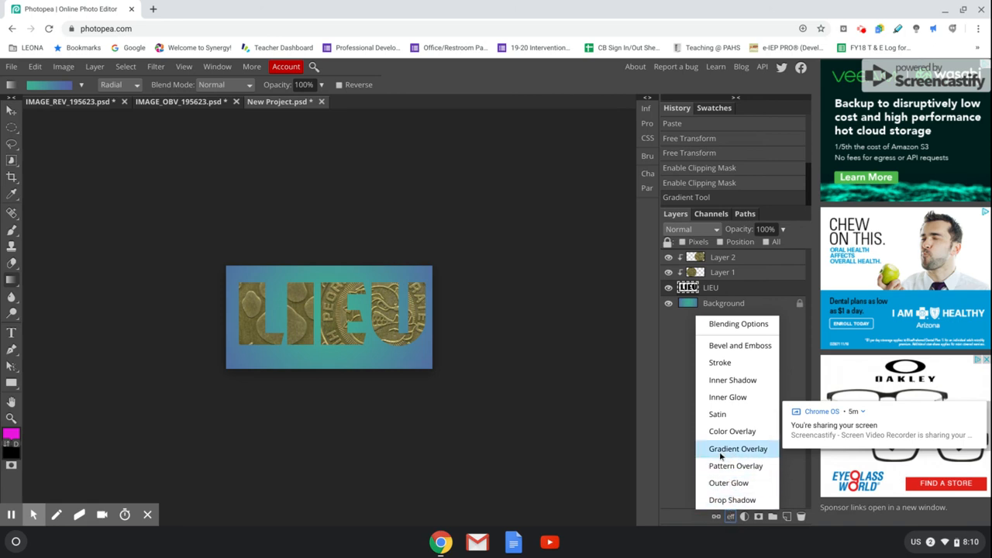
pyautogui.click(744, 500)
pyautogui.moveTo(302, 157); pyautogui.dragTo(647, 134)
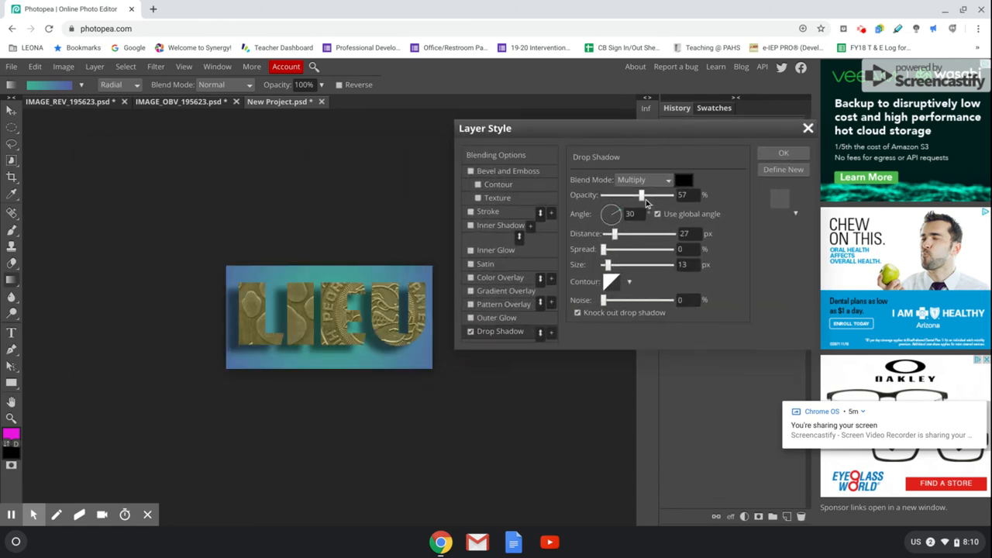
pyautogui.moveTo(642, 200); pyautogui.dragTo(633, 199)
pyautogui.moveTo(615, 233); pyautogui.dragTo(611, 235)
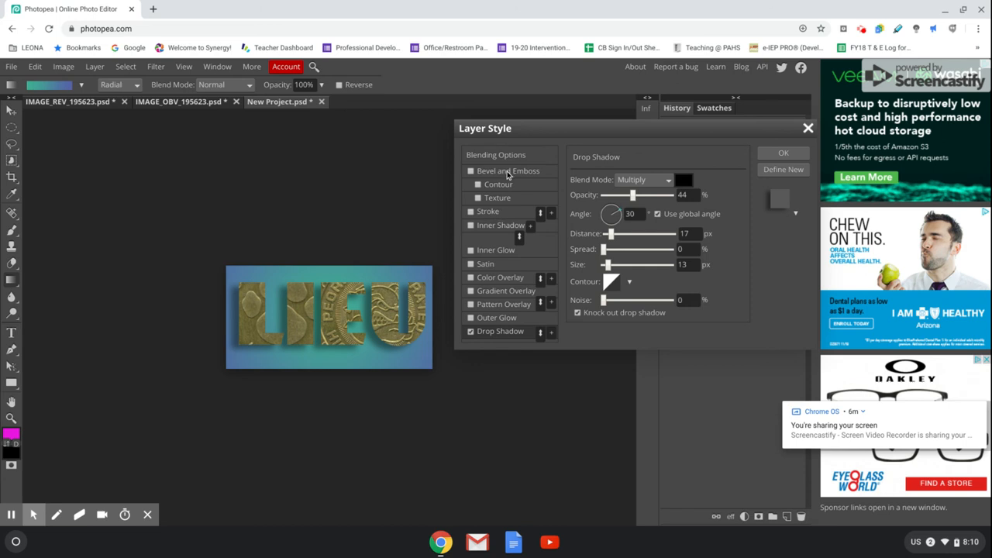
# Add Bevel and Emboss to the lettering with depth 135% and size 13 px, and apply the layer style
pyautogui.click(508, 175)
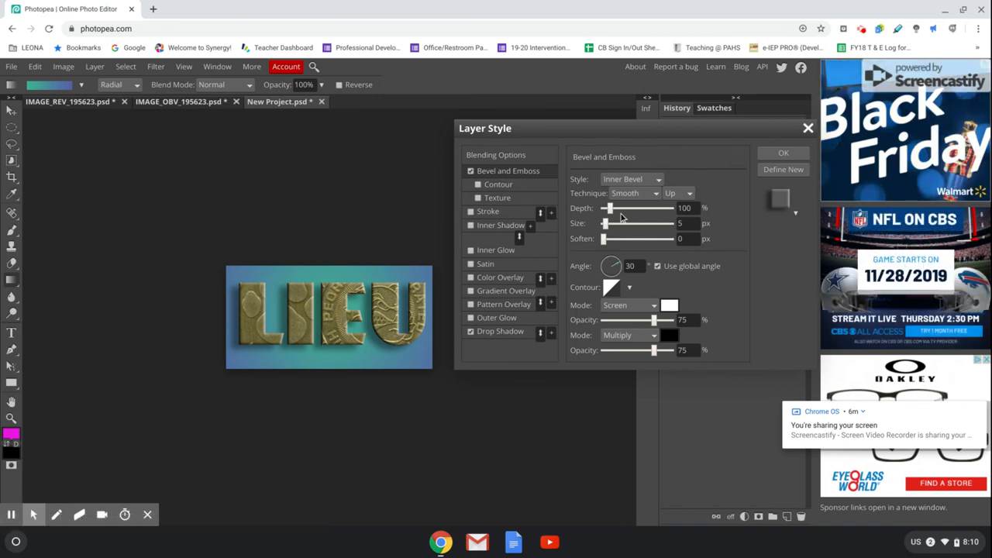
pyautogui.moveTo(611, 210); pyautogui.dragTo(613, 209)
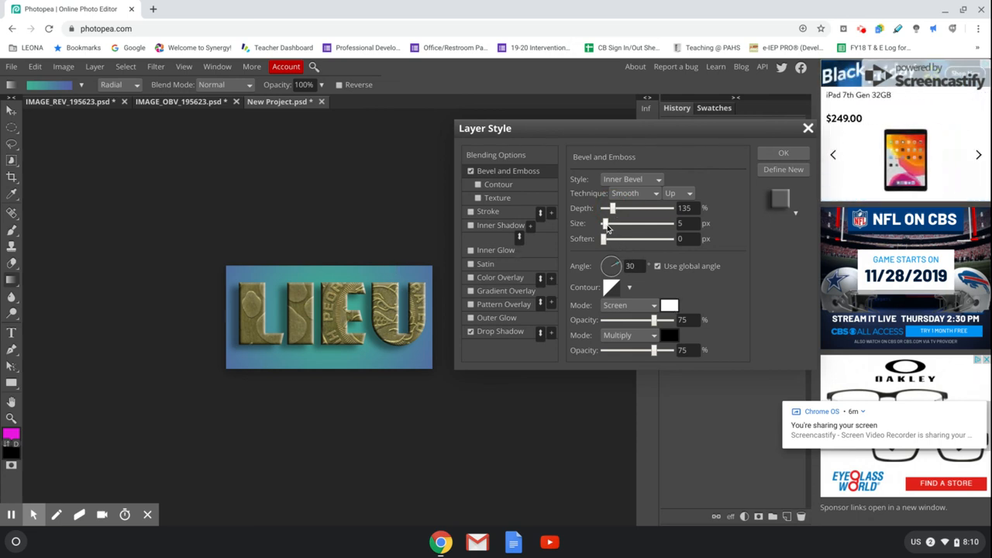
pyautogui.moveTo(608, 225); pyautogui.dragTo(609, 225)
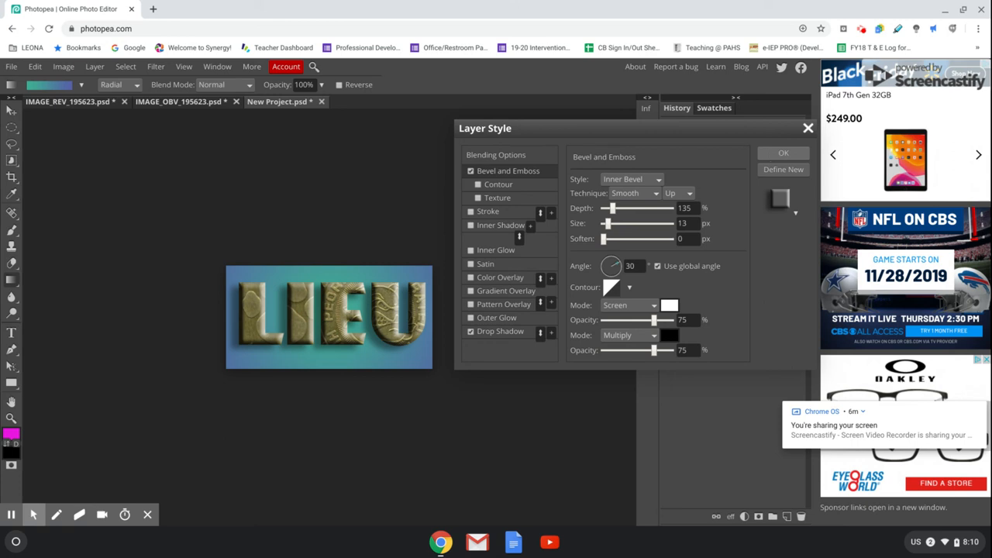
pyautogui.click(769, 154)
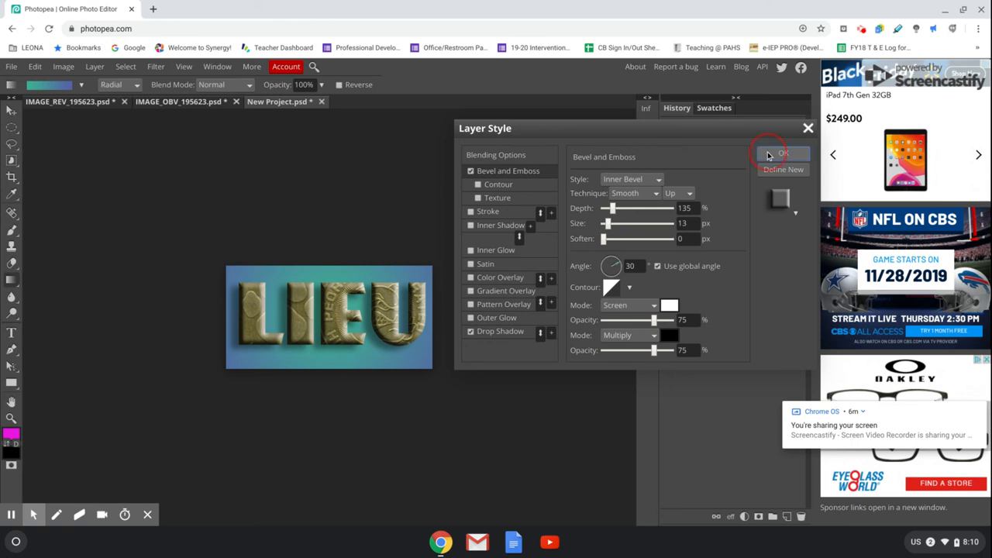